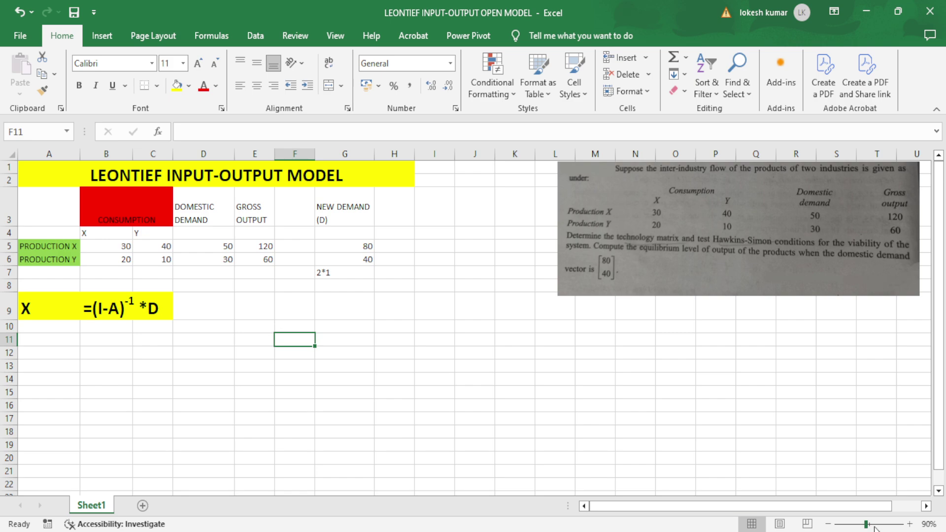
Examine the pictured two-industry problem statement with its consumption, domestic demand and gross output figures, including the new demand vector.
mouse_move(866, 524)
mouse_down()
mouse_move(894, 524)
mouse_move(866, 526)
mouse_move(875, 524)
mouse_up()
drag(774, 508, 904, 507)
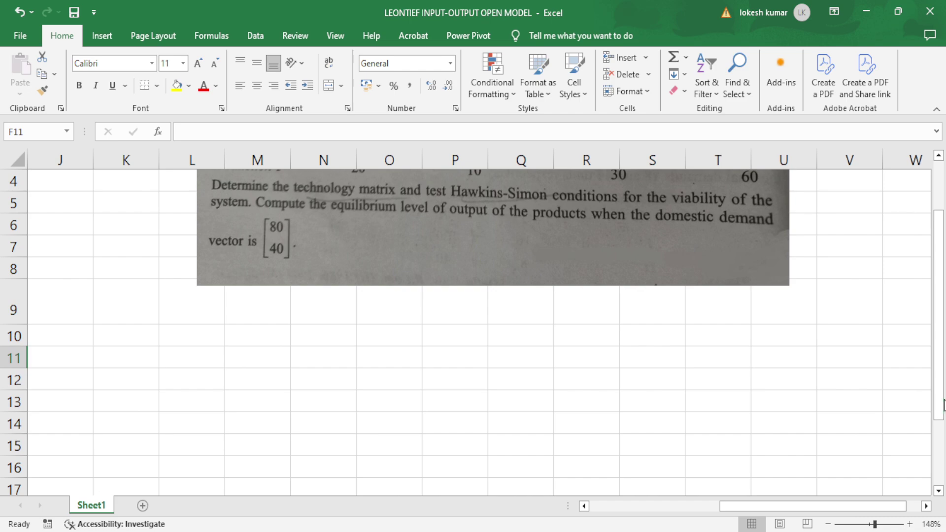
drag(941, 418, 941, 355)
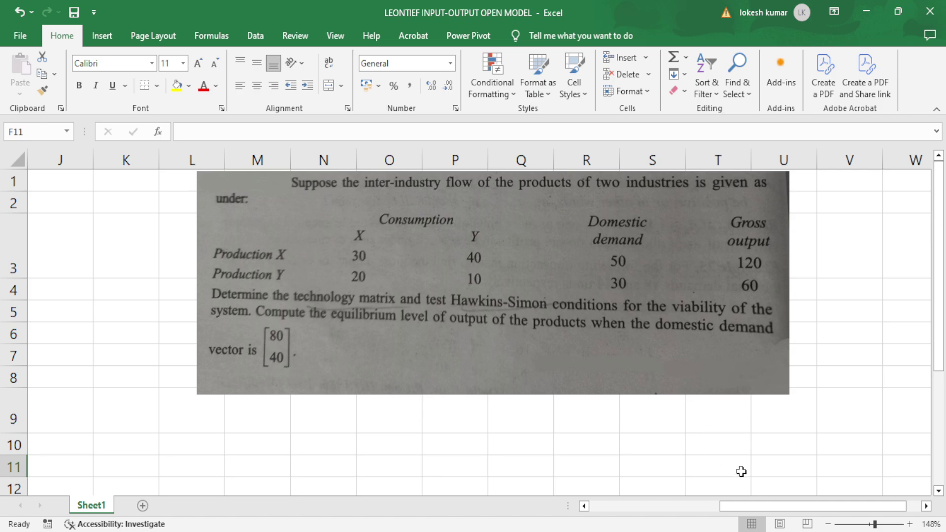
click(830, 524)
click(830, 525)
click(830, 525)
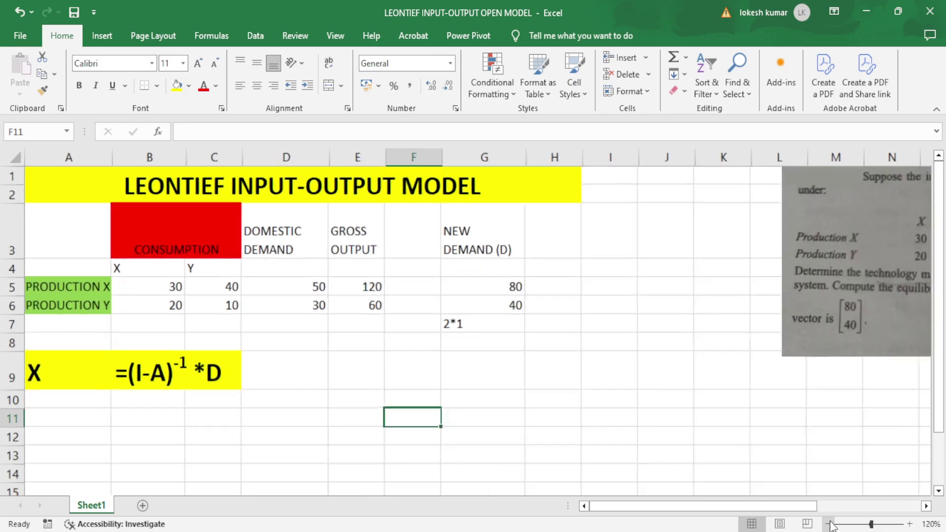
click(830, 524)
click(830, 525)
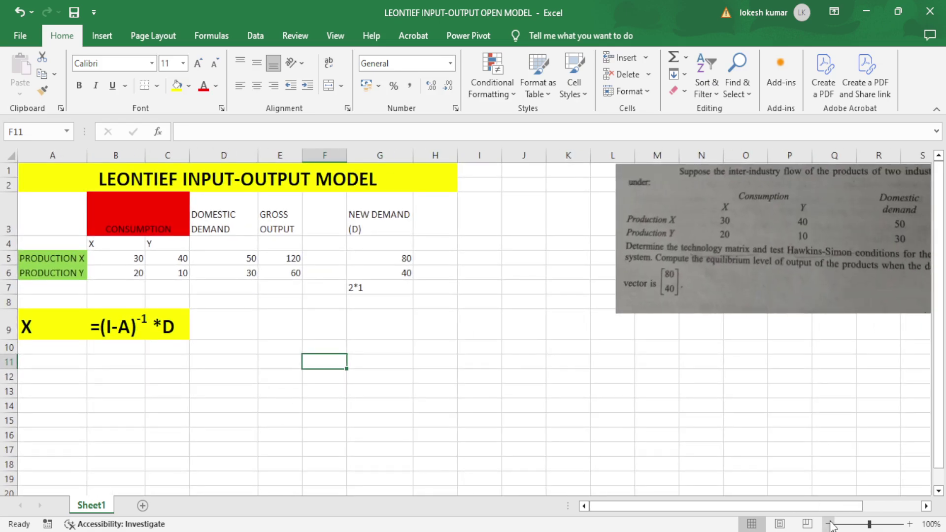
click(830, 524)
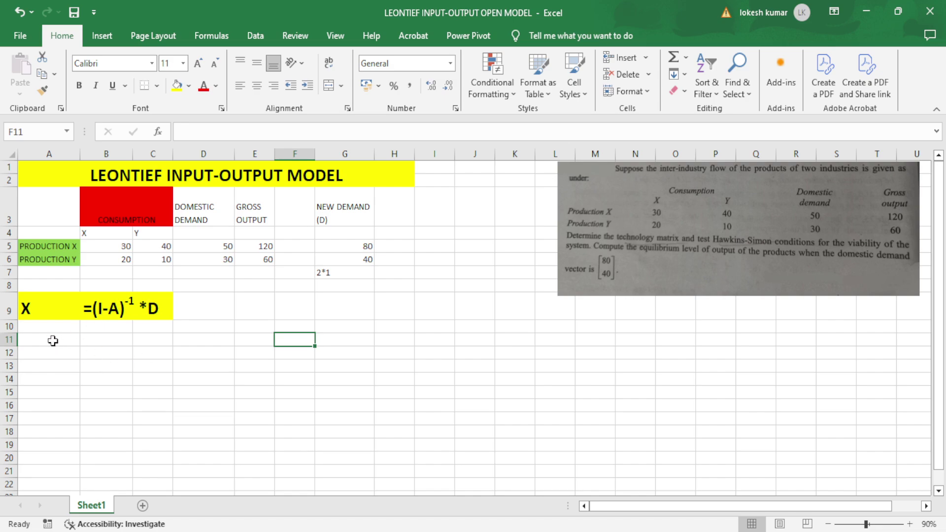
Merge and centre A11:B11 with a green fill and enter the heading A for the technology matrix.
drag(52, 340, 128, 341)
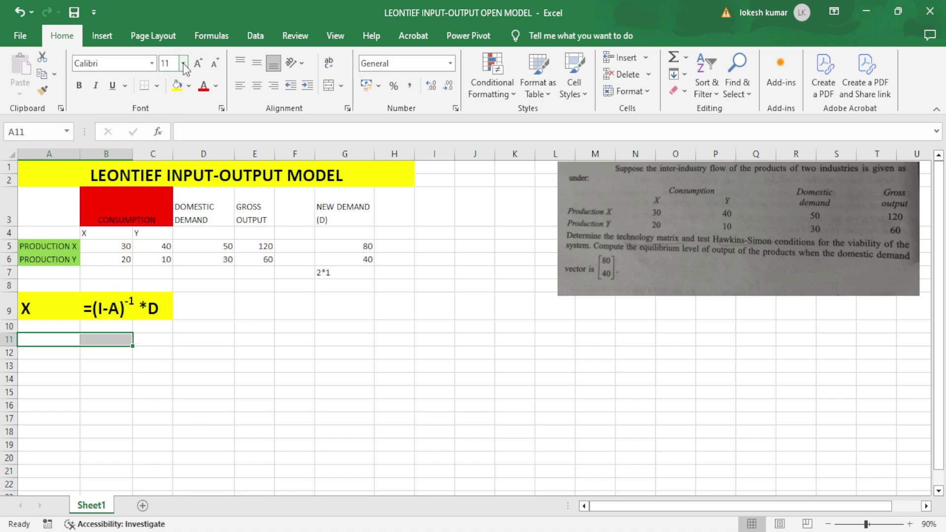
click(328, 85)
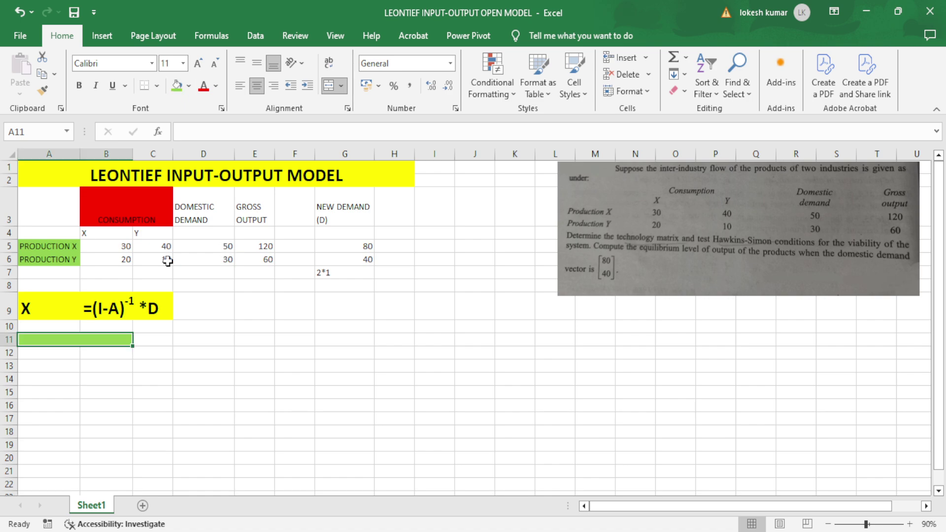
text(A)
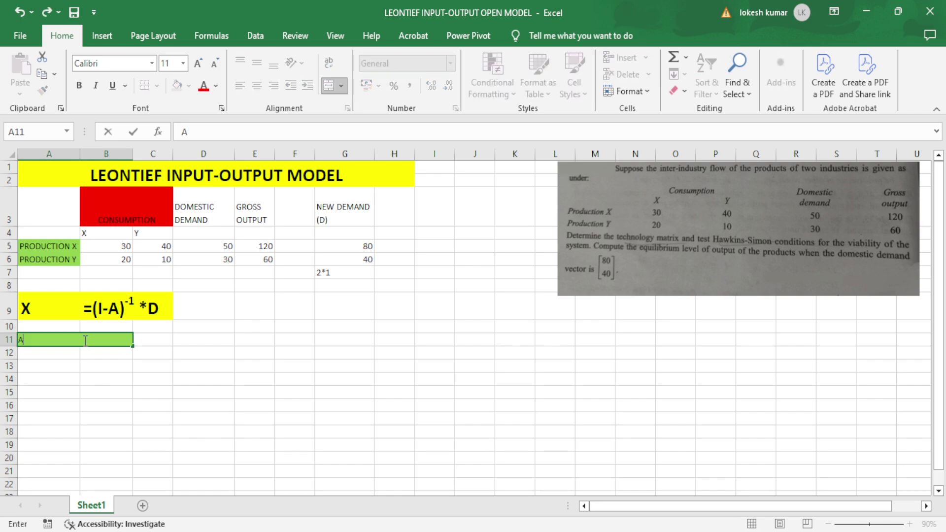
click(208, 366)
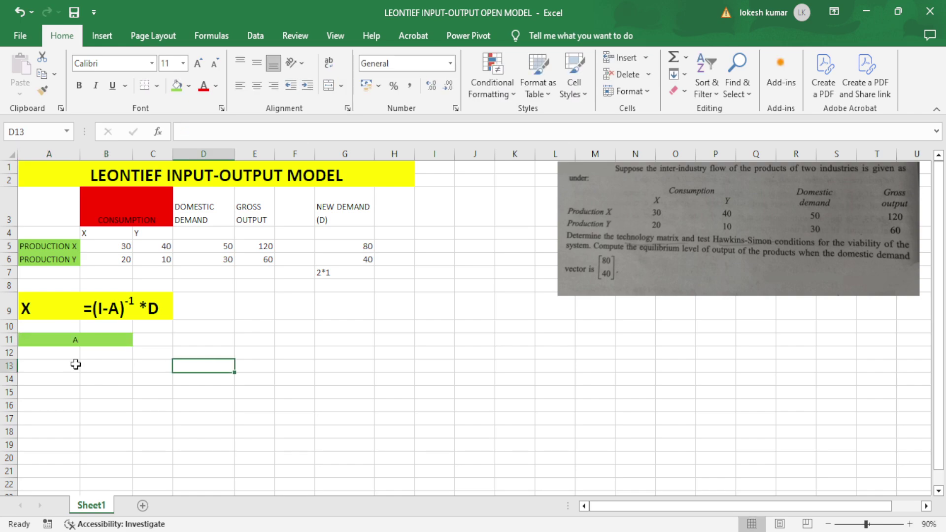
click(51, 352)
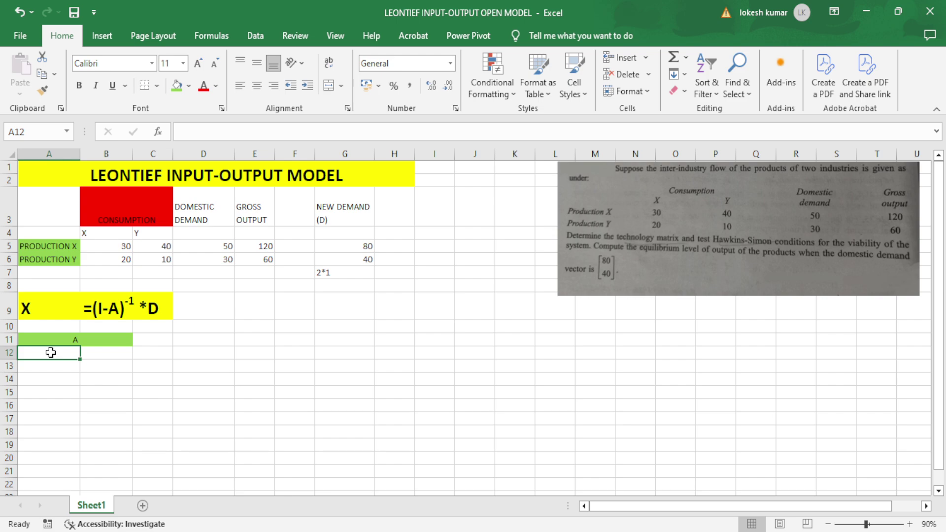
text(=)
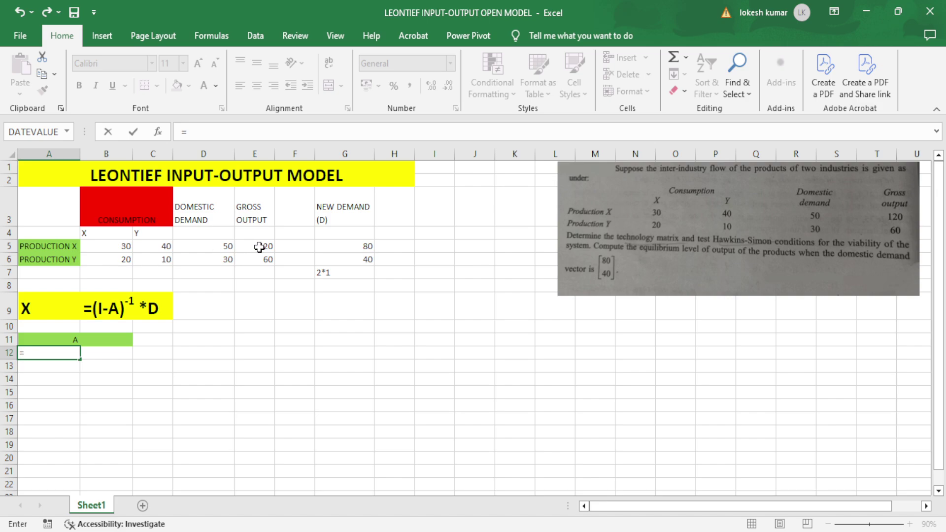
click(43, 353)
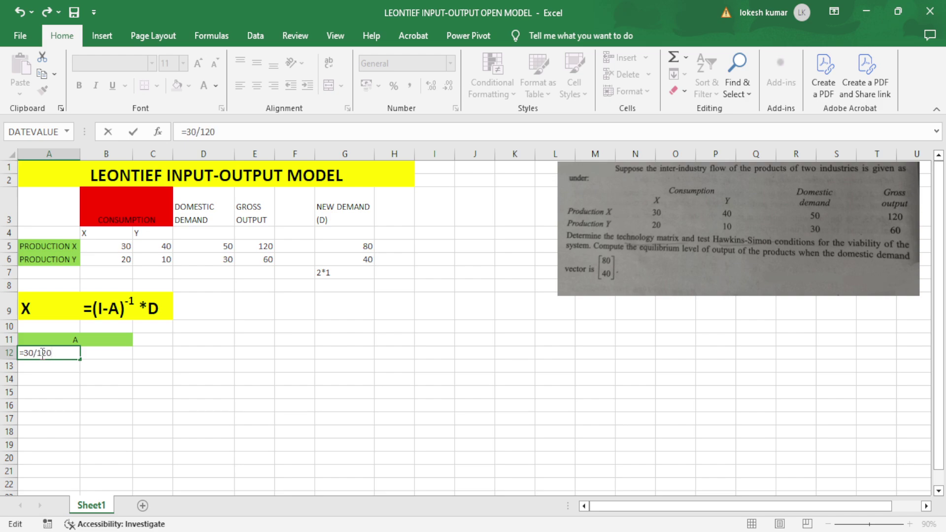
key(Return)
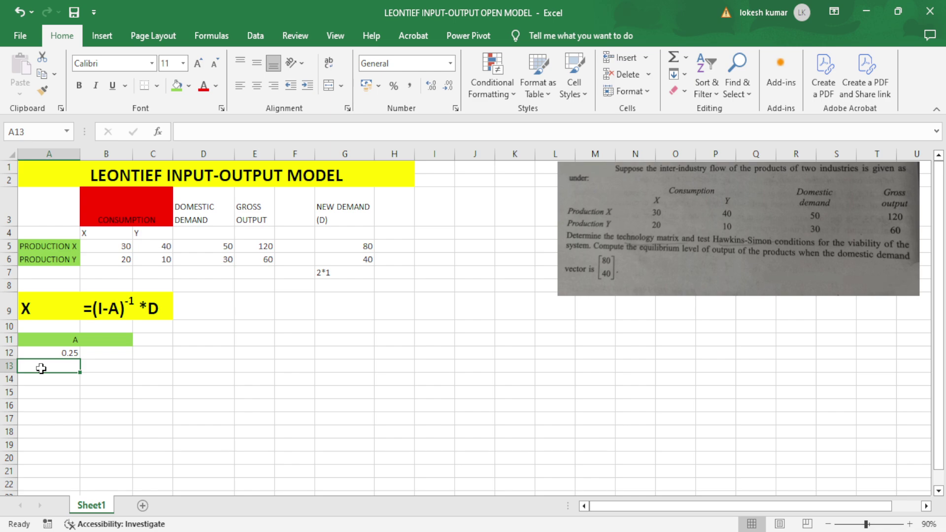
text(=)
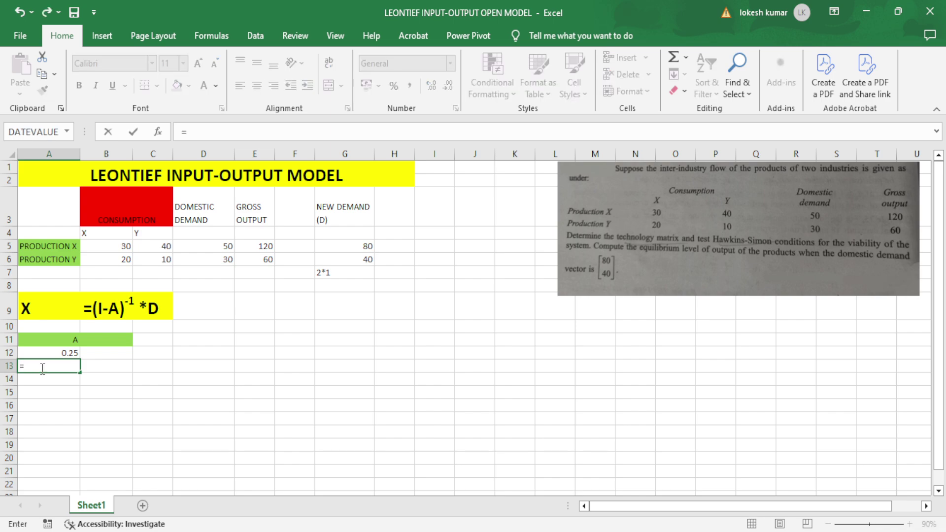
text(2)
text(0/120)
key(Return)
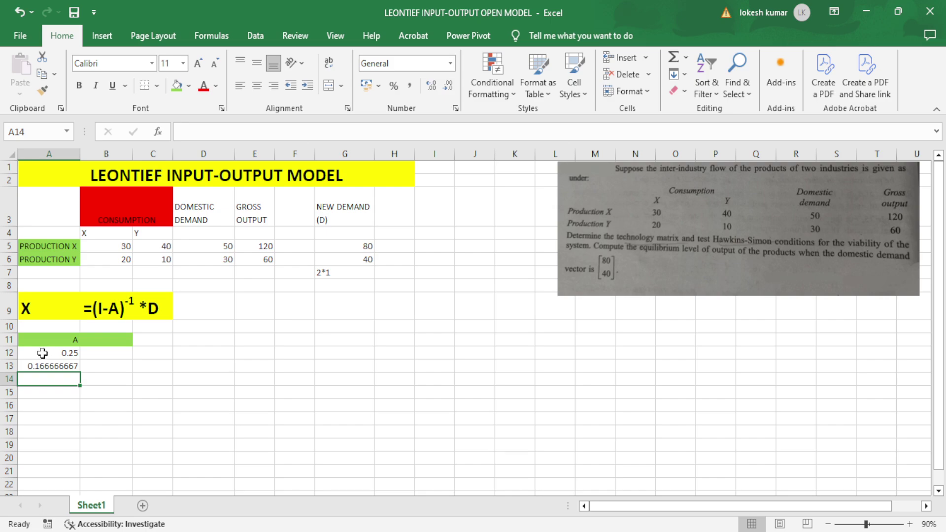
drag(43, 354, 47, 367)
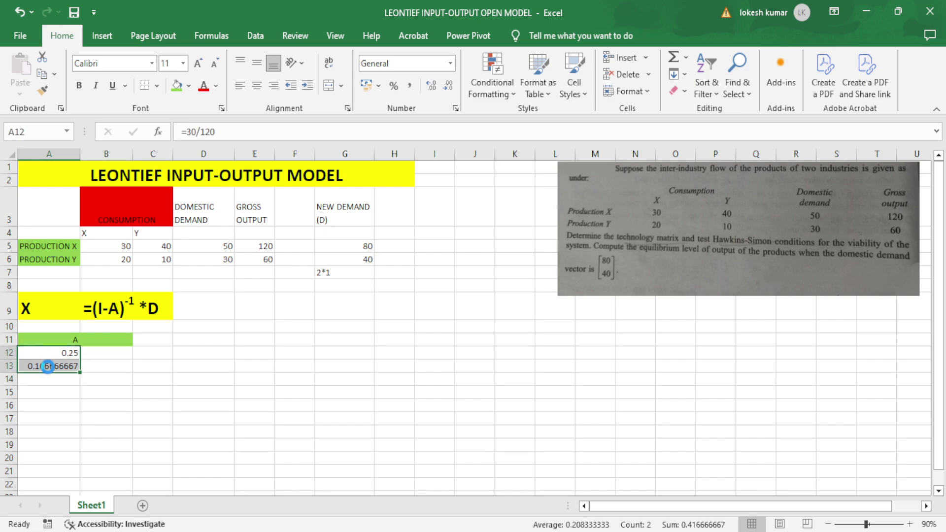
key(Delete)
click(310, 336)
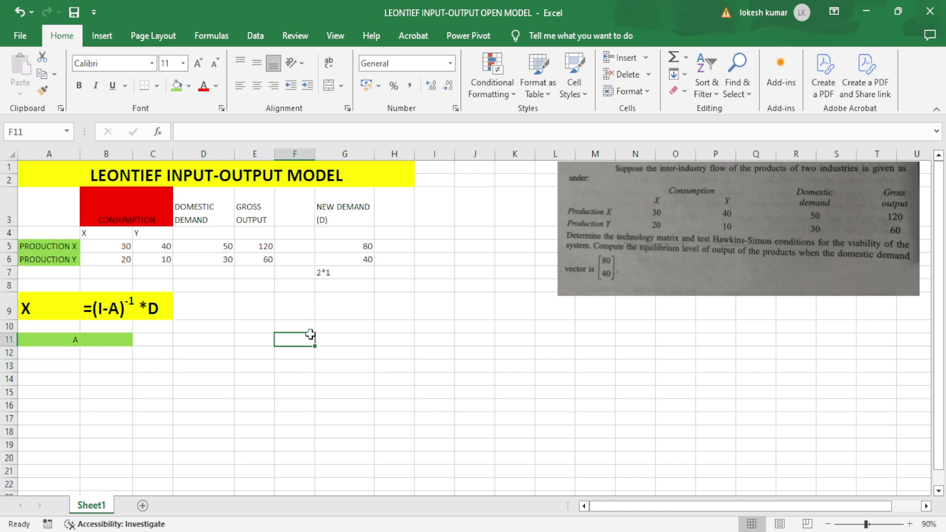
Enter =B5/E5 in A12 to divide industry X's own consumption by its gross output.
click(53, 355)
text(=)
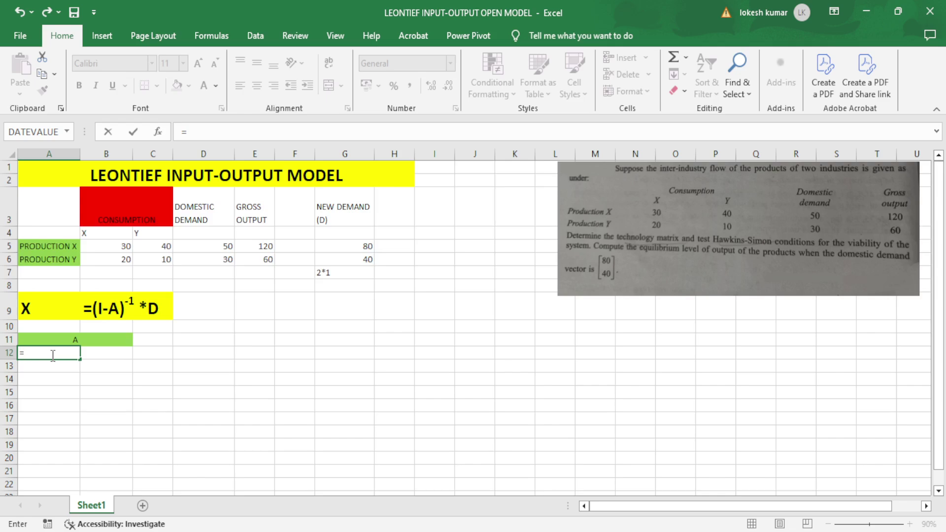
click(113, 248)
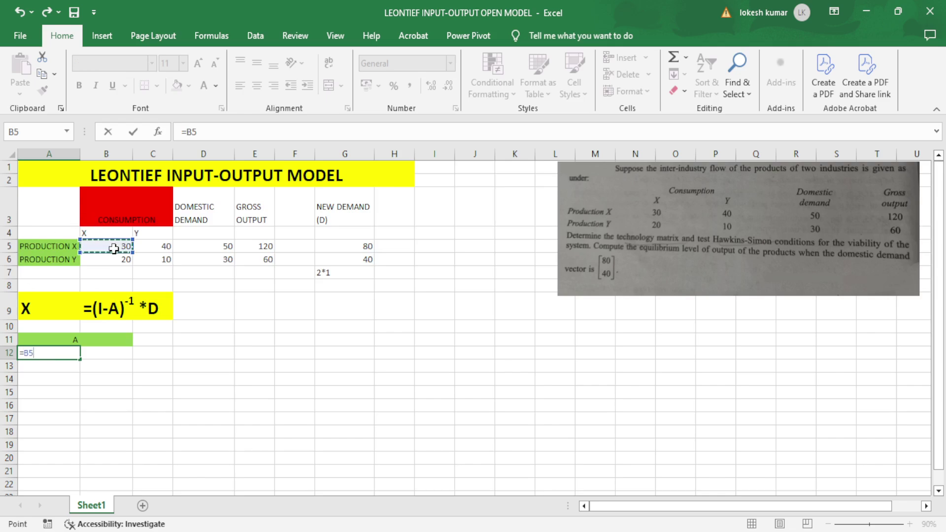
text(/)
click(256, 246)
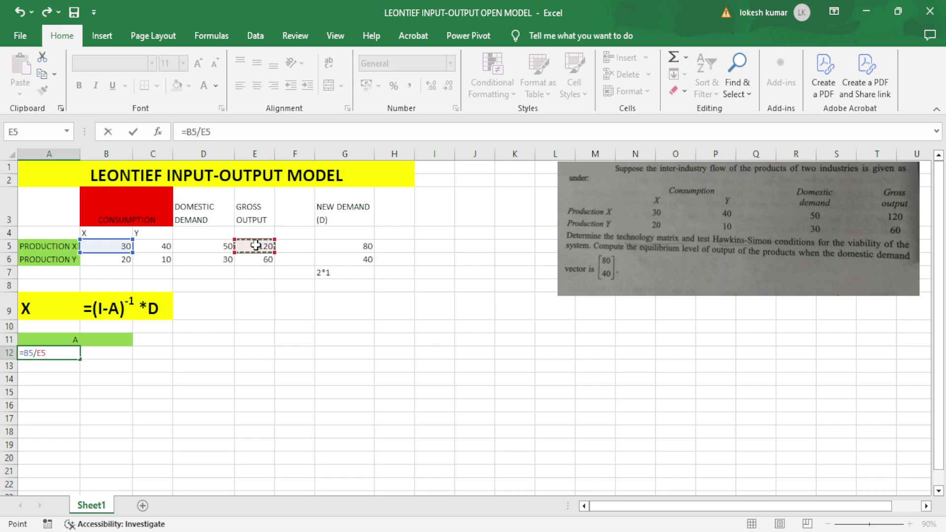
key(Return)
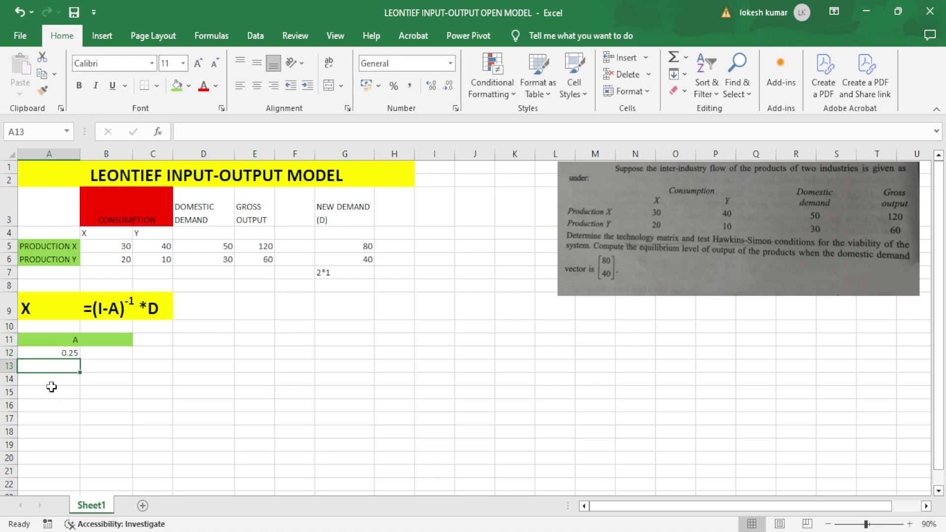
Enter =B6/E5 in A13 to divide product Y consumed by industry X by X's gross output.
text(=)
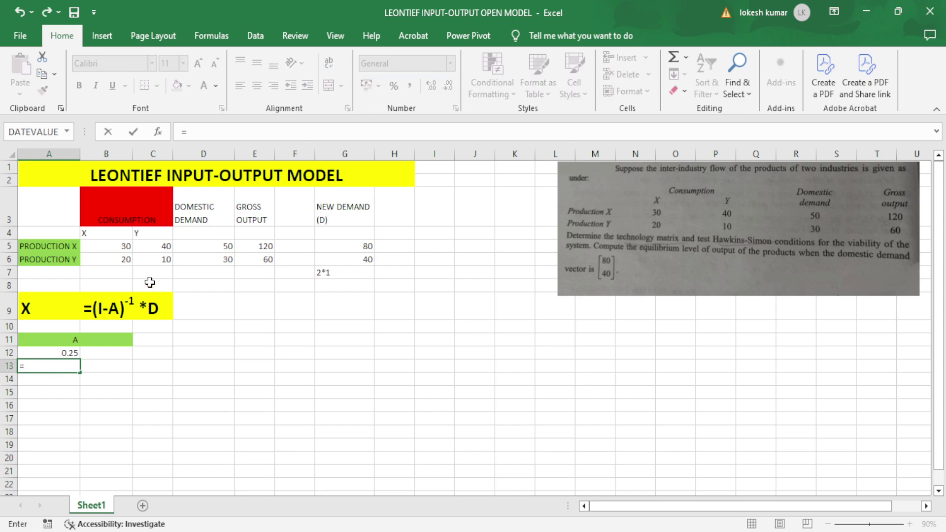
click(119, 260)
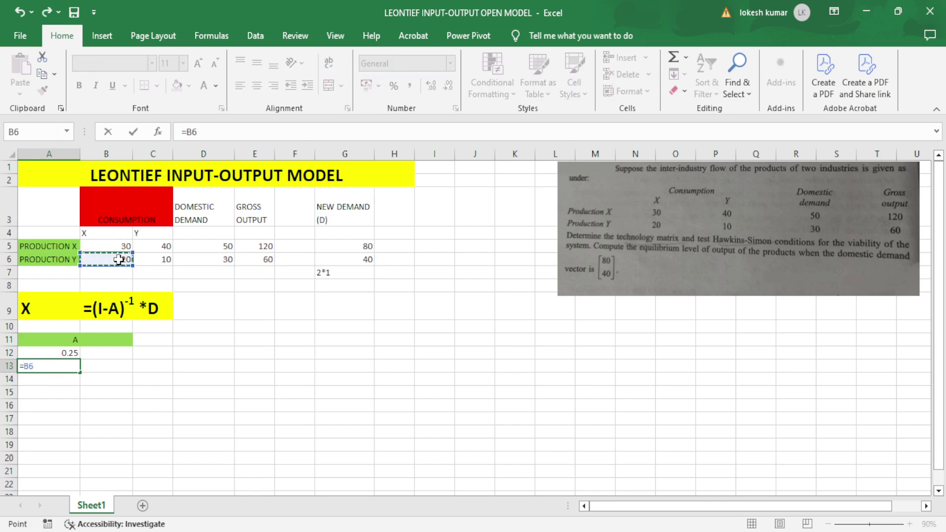
text(/)
click(246, 250)
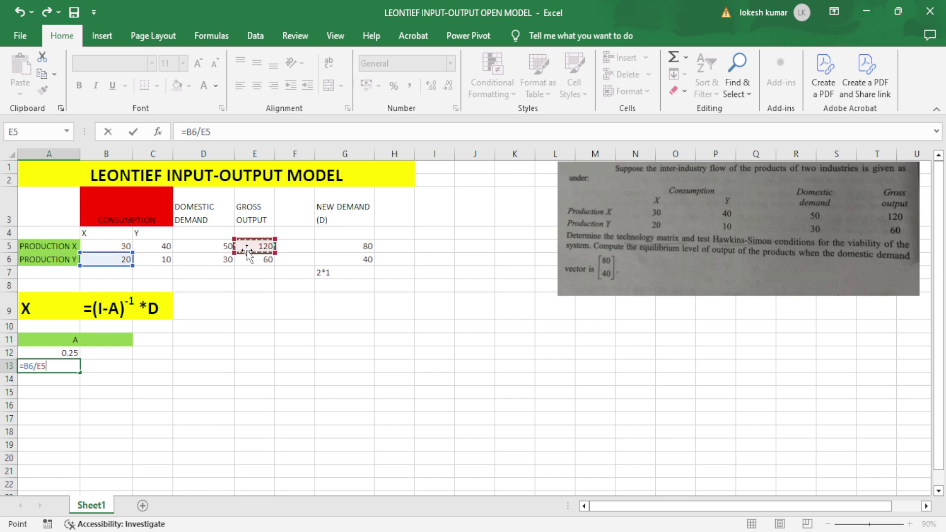
key(Return)
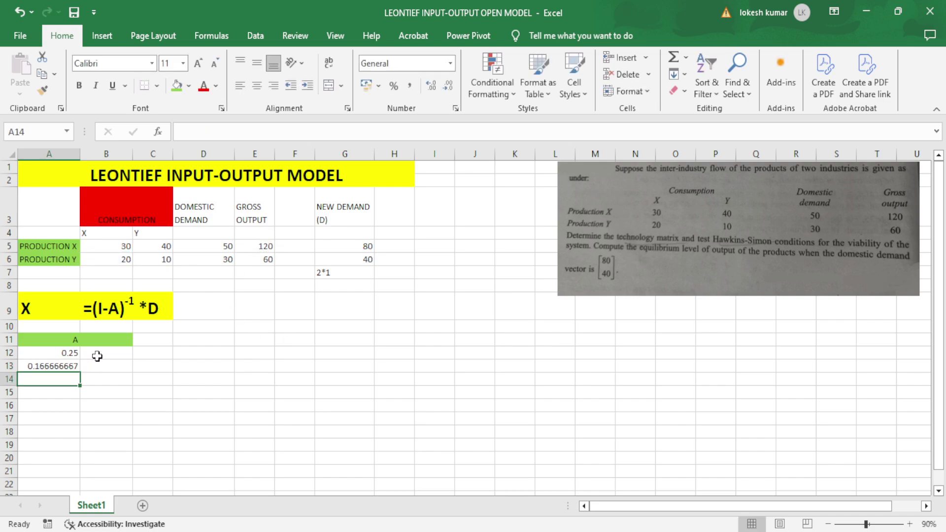
Enter =C5/E6 in B12 to divide product X consumed by industry Y by Y's gross output.
click(100, 355)
text(=)
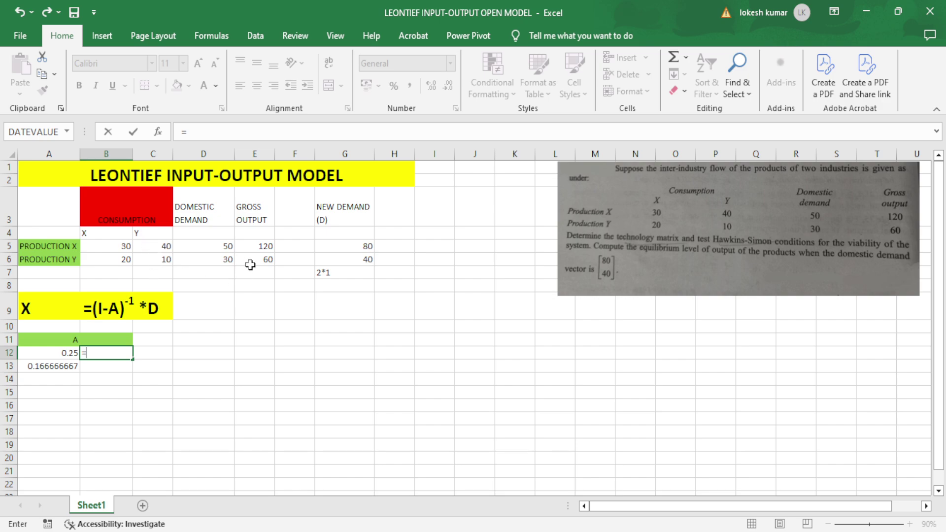
click(118, 355)
click(143, 248)
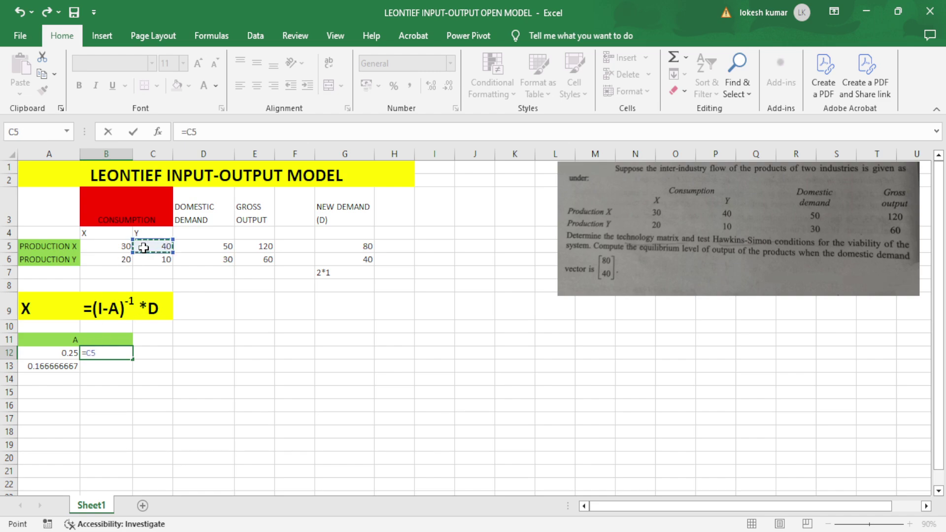
text(/)
click(267, 261)
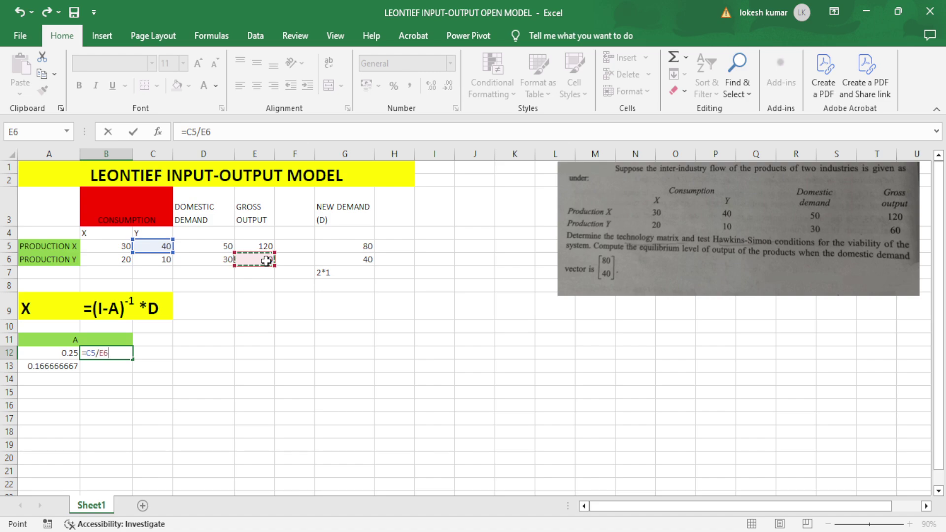
key(ctrl+Return)
key(Return)
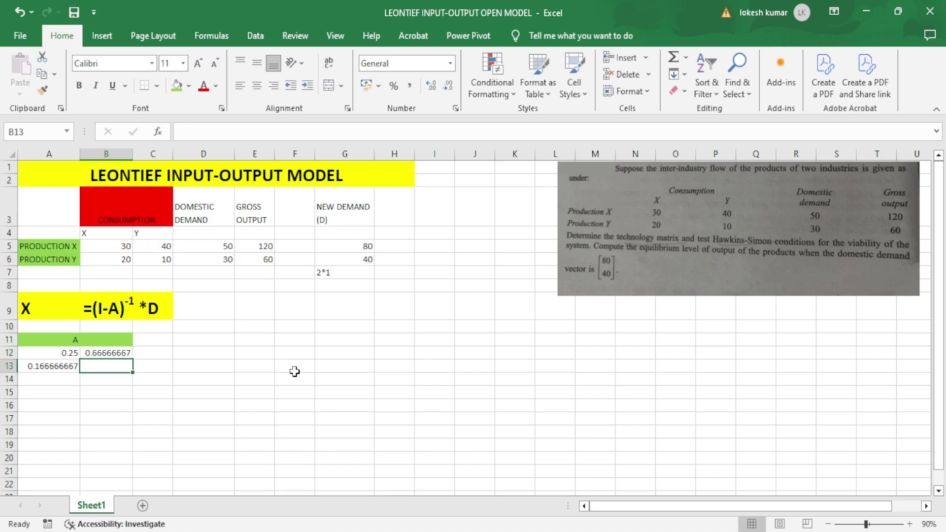
Enter =C6/E6 in B13 to divide industry Y's own consumption by its gross output.
text(=)
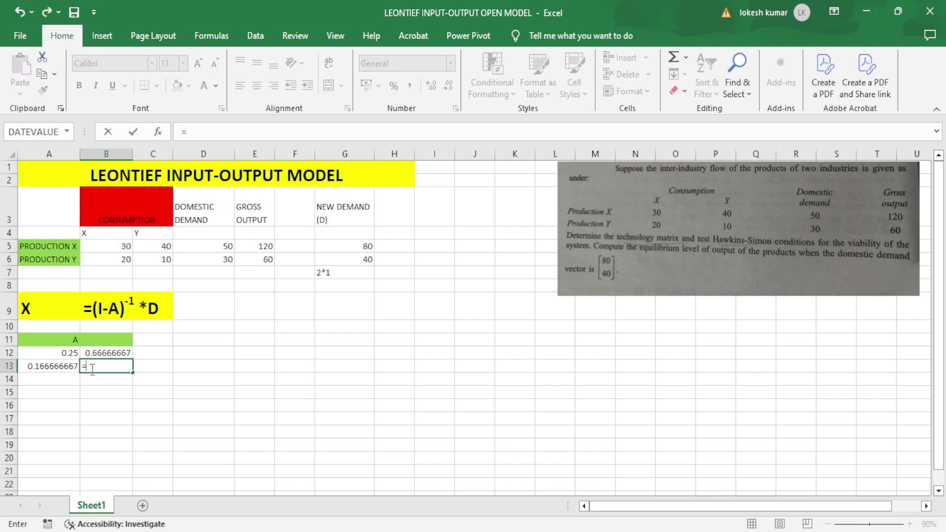
click(155, 258)
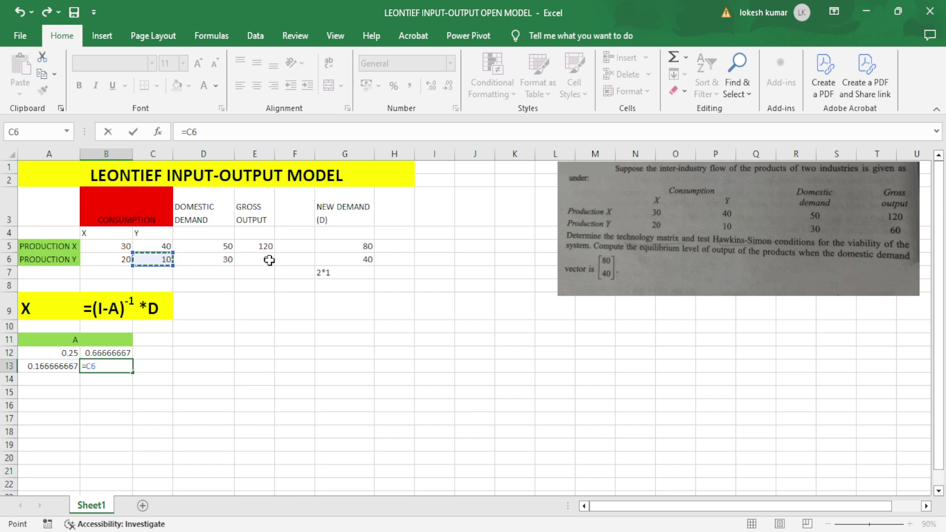
text(/)
click(257, 260)
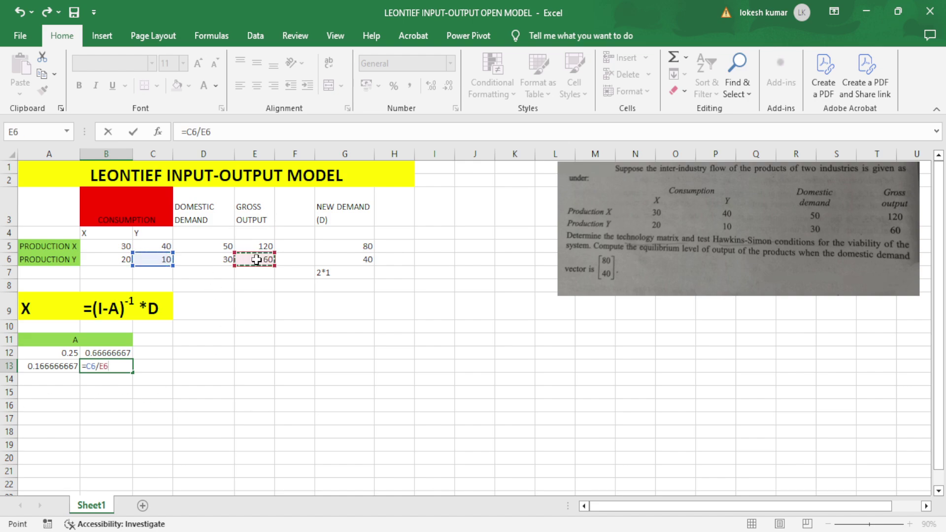
key(Return)
click(204, 351)
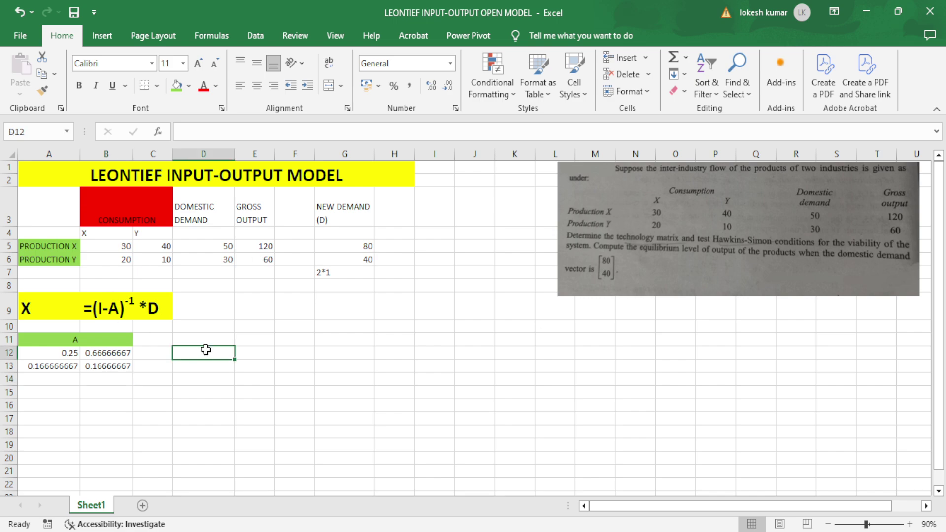
Reduce the number format of the technology matrix values in A12:B13 to one decimal place.
drag(44, 354, 105, 368)
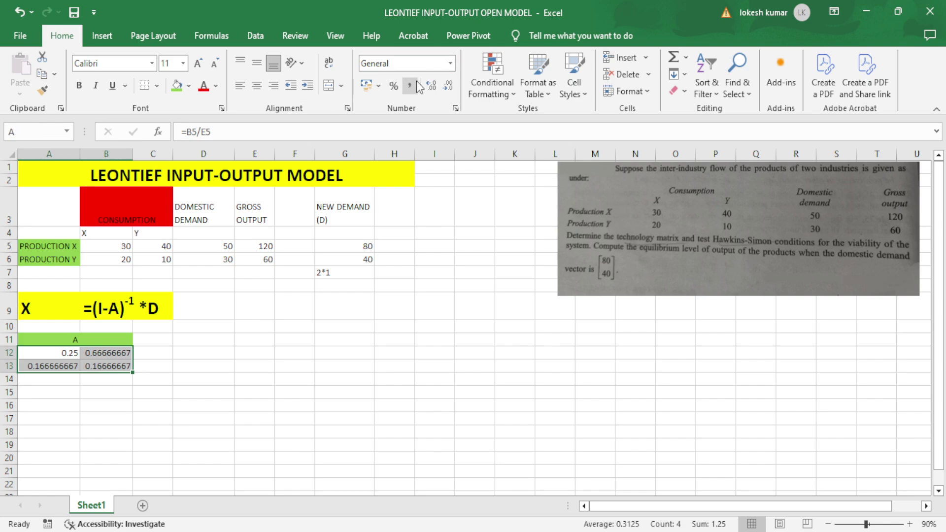
click(442, 83)
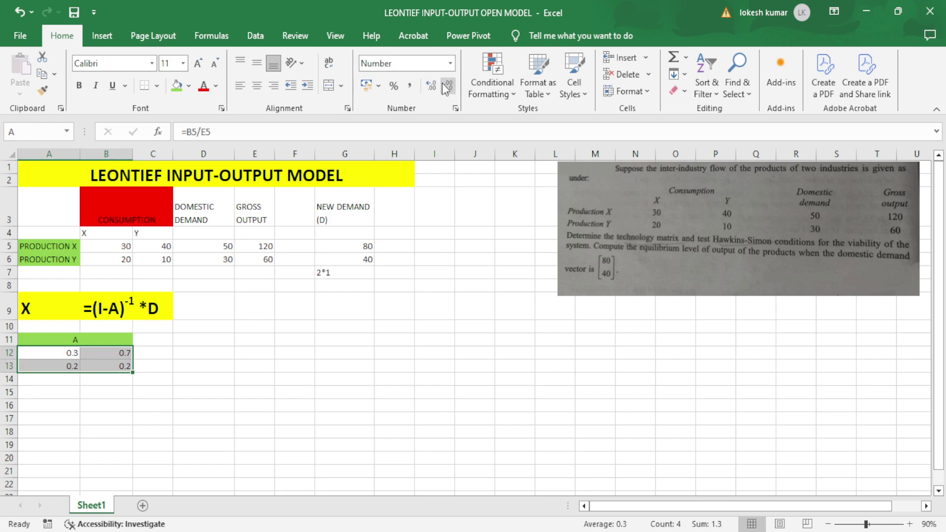
Review the formulas behind the four technology matrix cells in A12:B13 and the range they form.
click(243, 356)
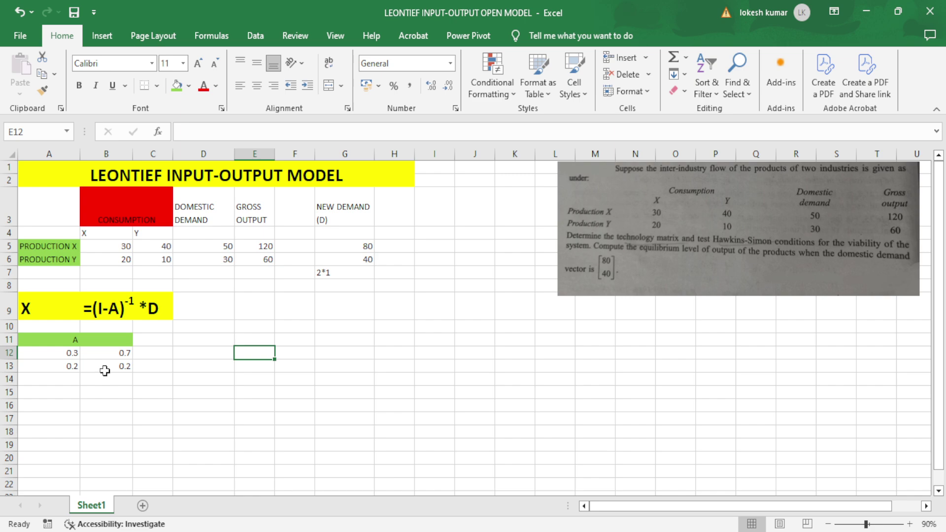
click(66, 364)
double_click(67, 364)
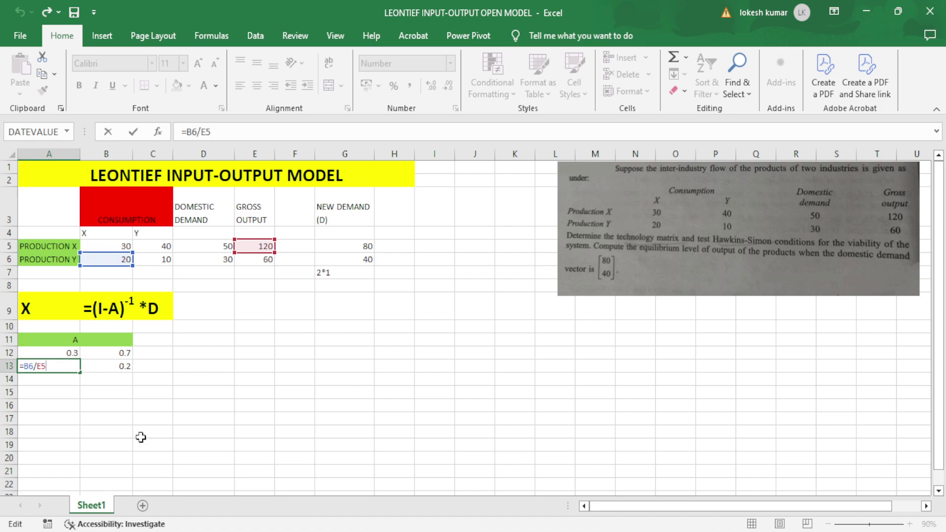
key(Return)
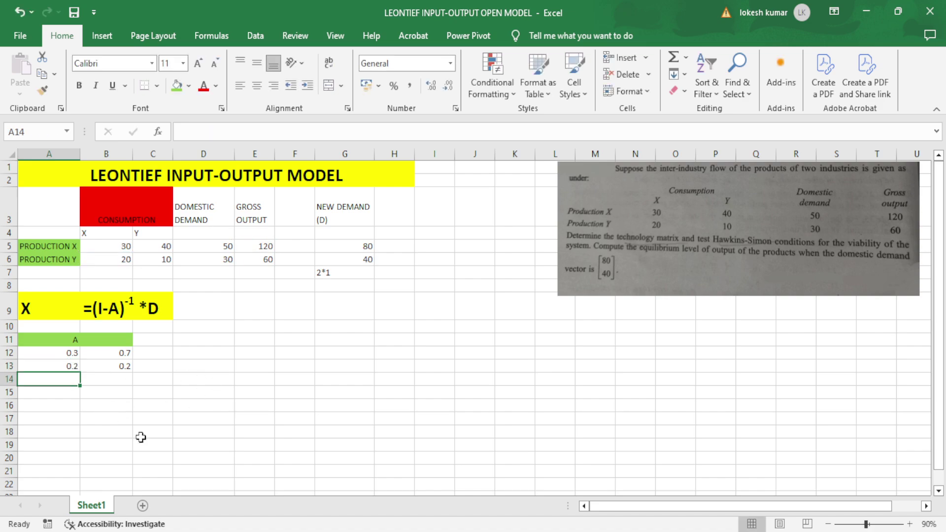
click(77, 357)
double_click(57, 351)
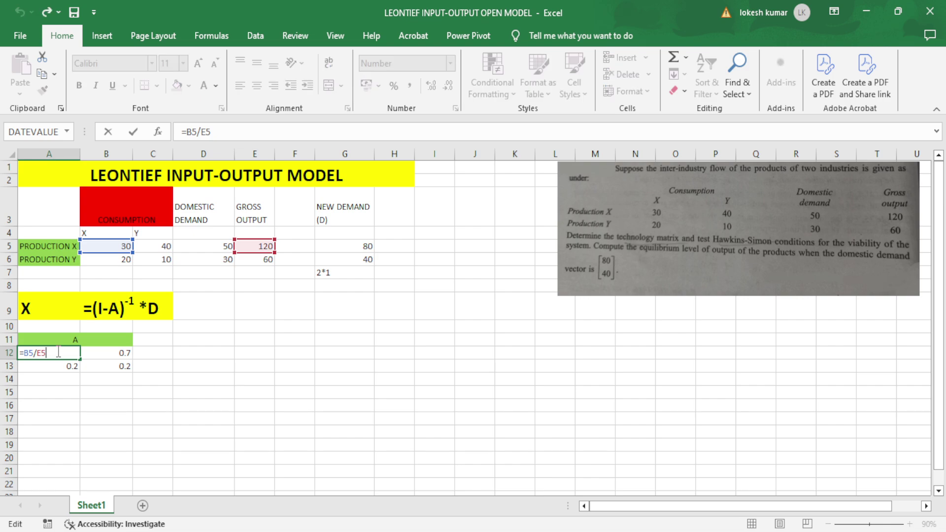
key(Return)
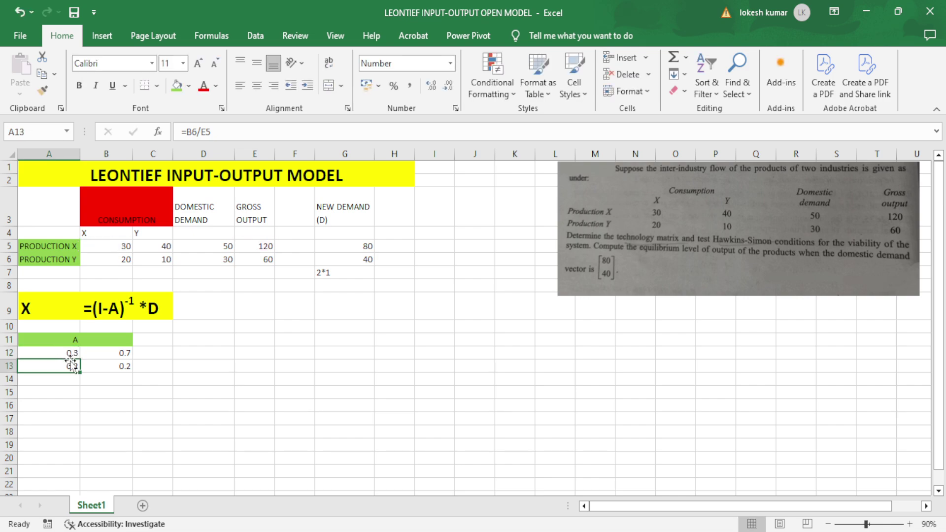
double_click(109, 353)
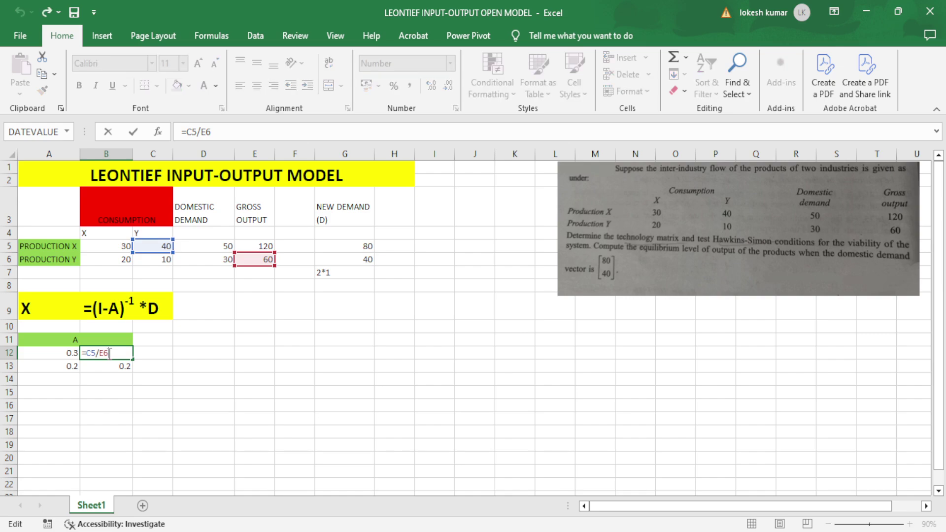
key(Return)
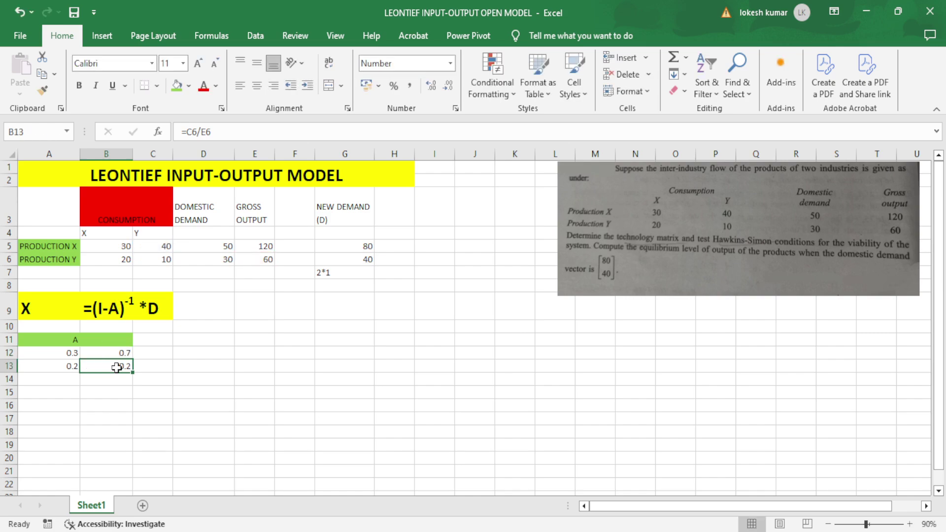
double_click(117, 368)
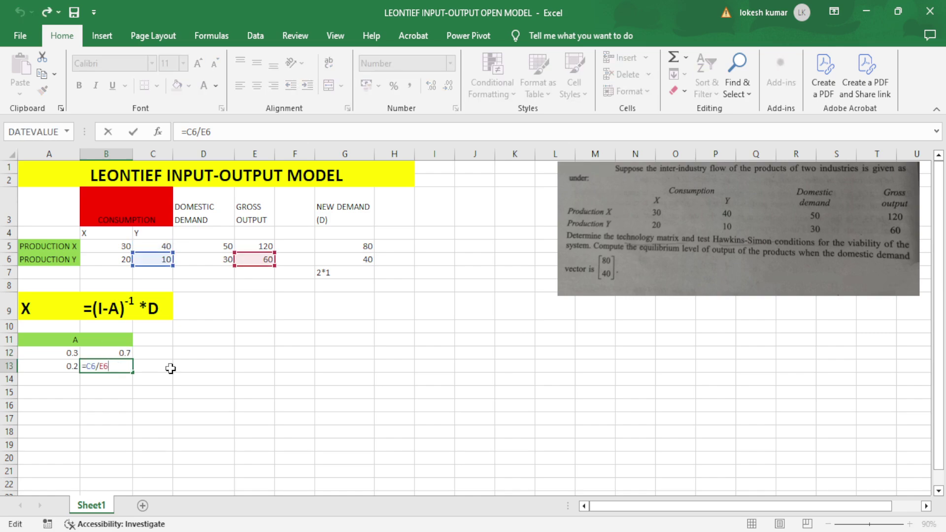
key(Return)
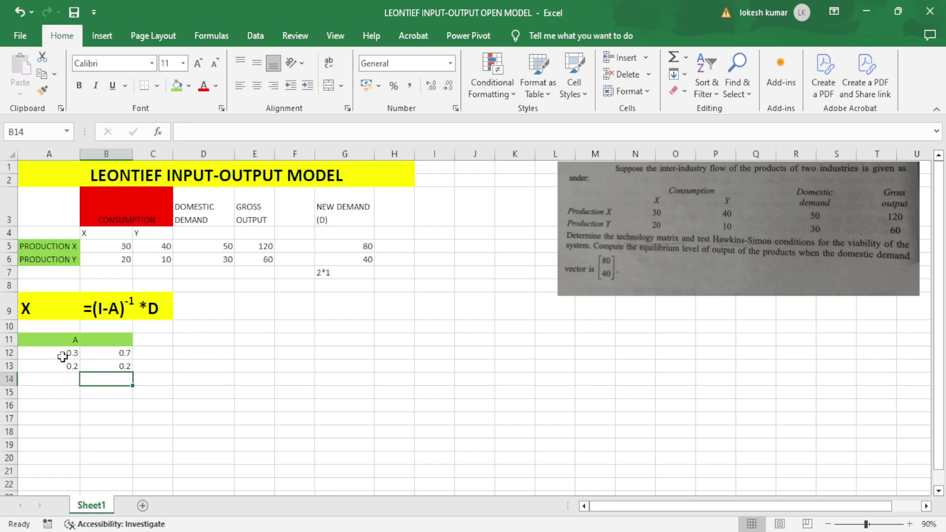
drag(53, 353, 115, 367)
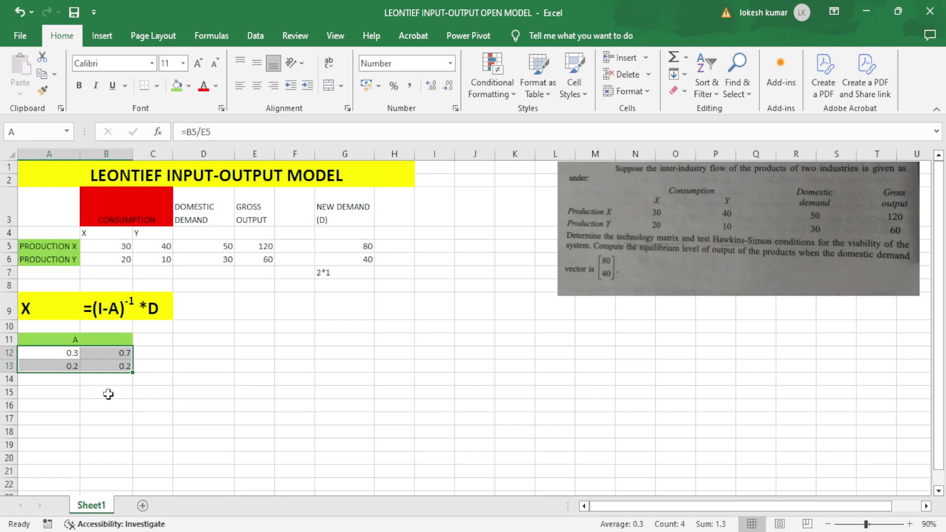
key(Return)
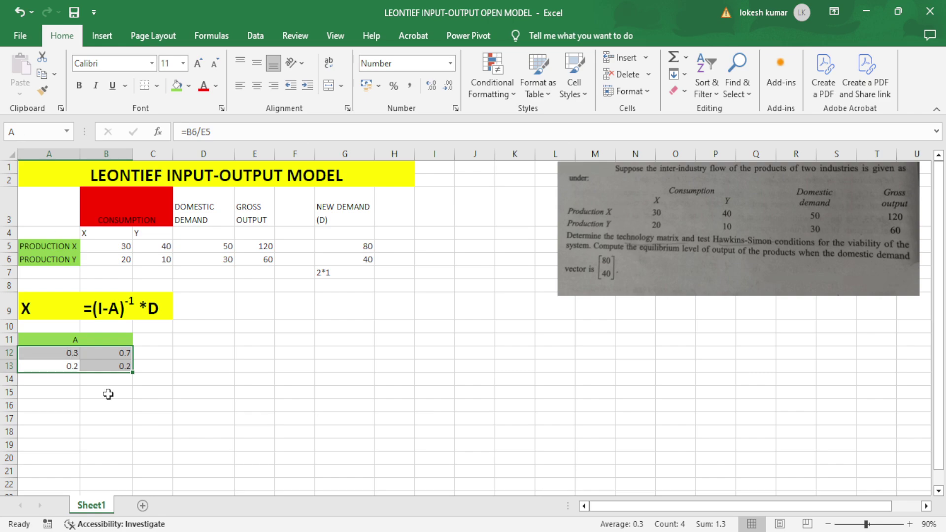
click(235, 381)
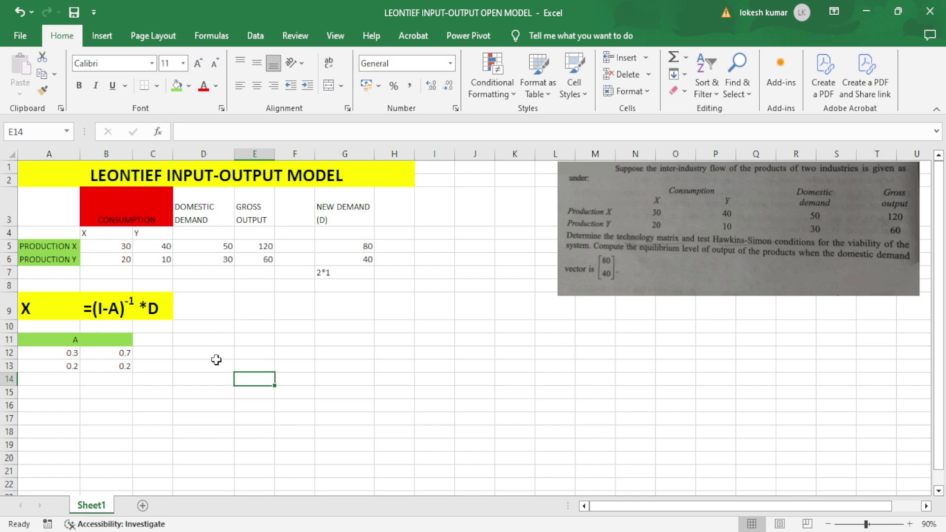
Create a merged, centred, green-filled header reading I across E11:F11.
click(251, 340)
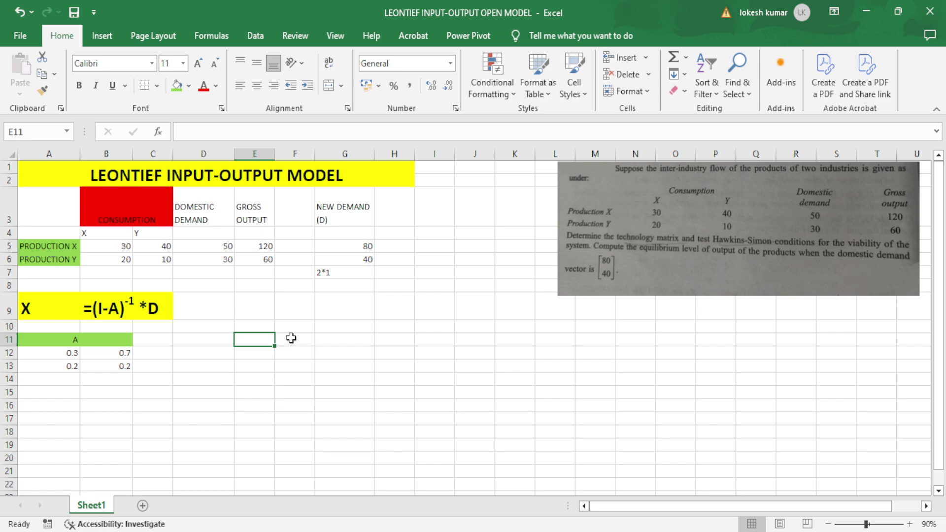
drag(308, 346, 273, 340)
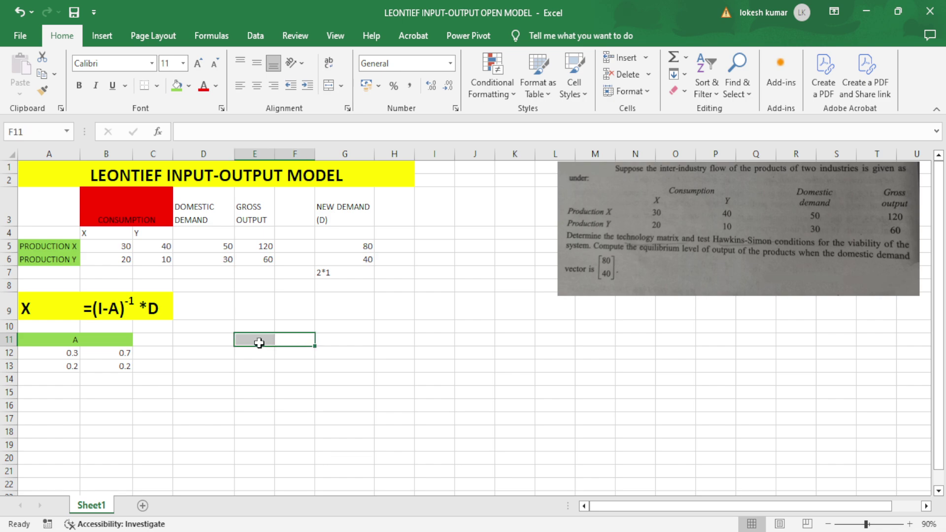
click(328, 87)
click(176, 87)
text(I)
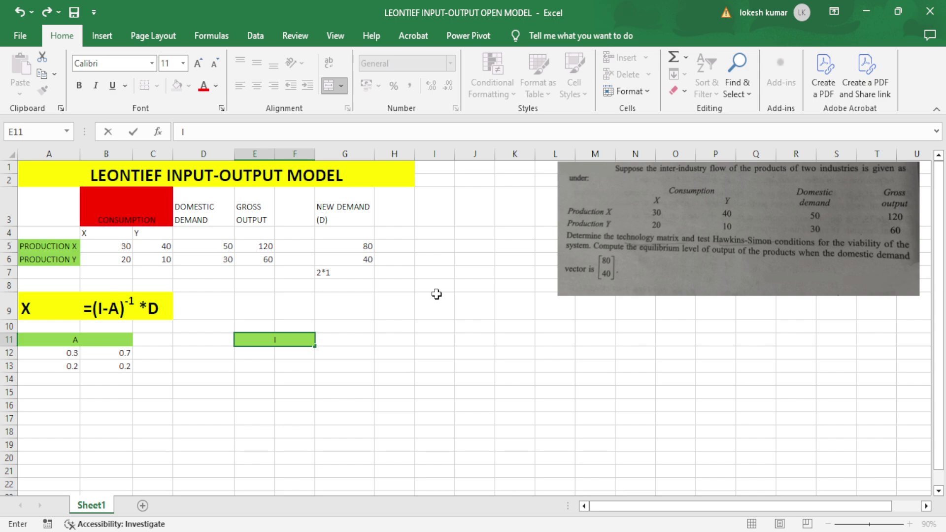
key(Return)
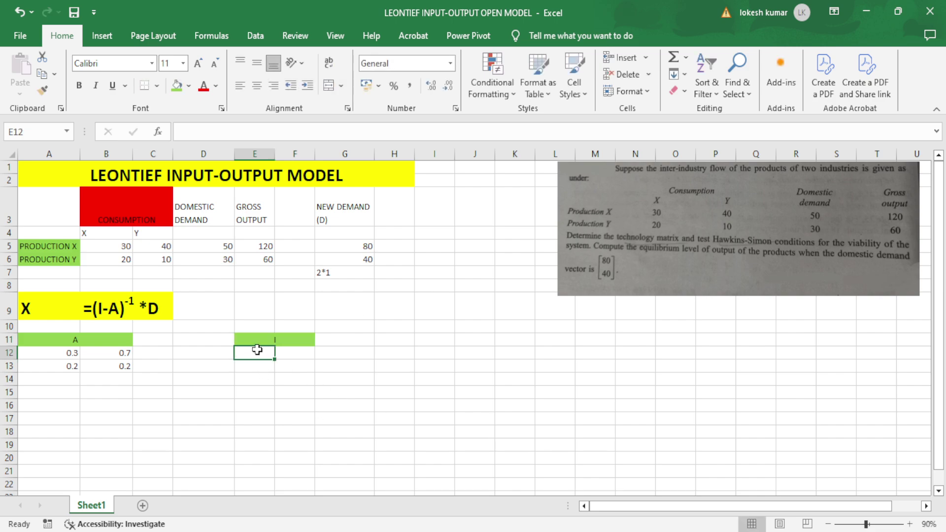
Fill E12:F13 with a 2×2 identity matrix using the array formula =MUNIT(2).
drag(364, 365, 268, 351)
click(424, 365)
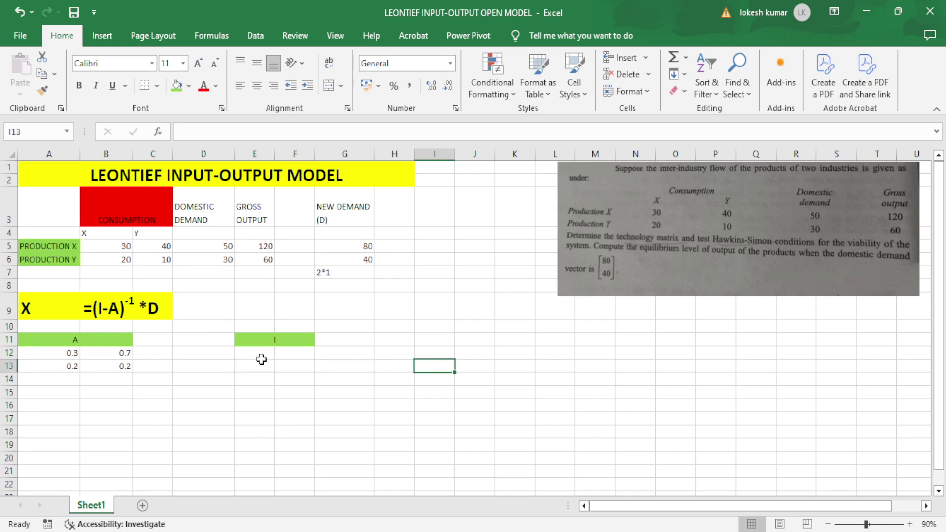
drag(254, 355, 301, 371)
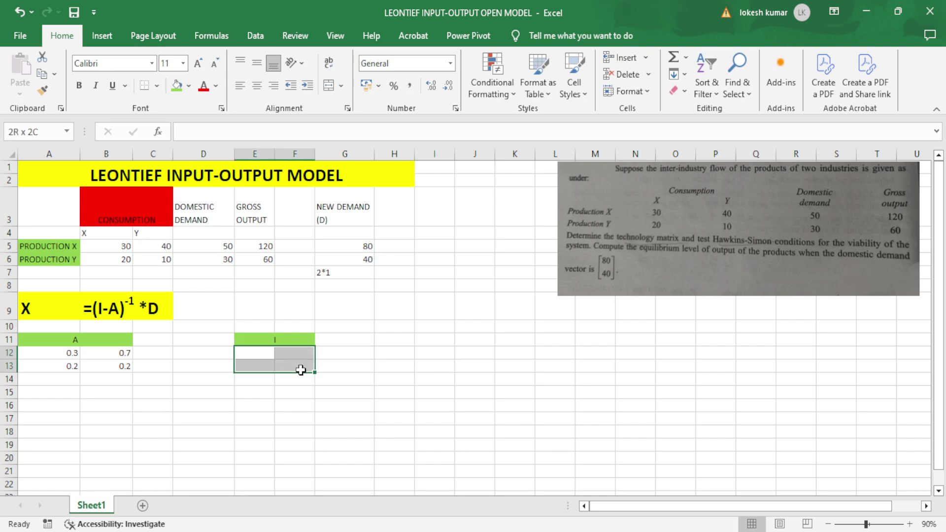
text(=)
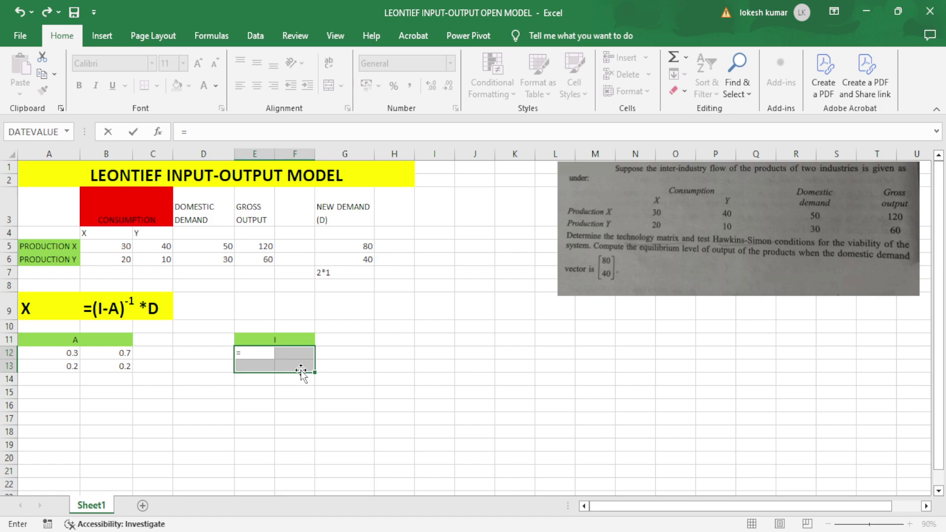
text(MUNIT()
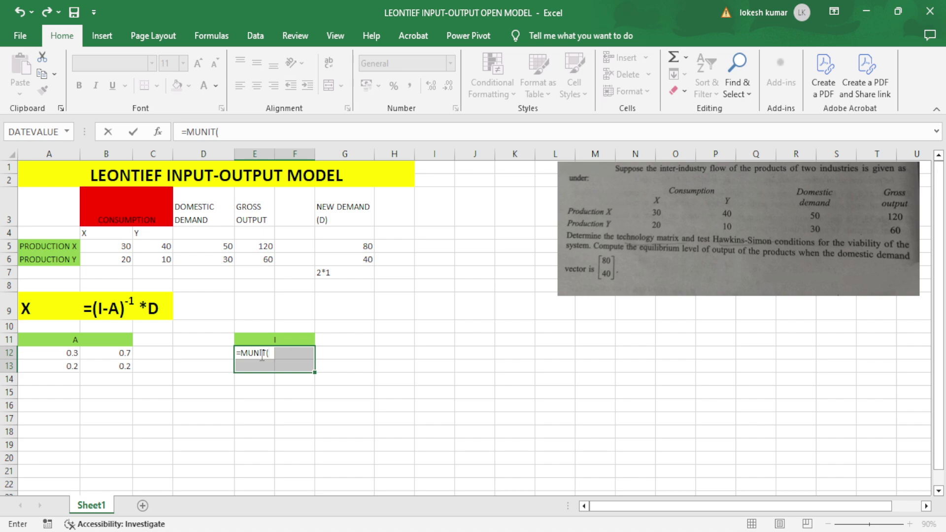
text(2)
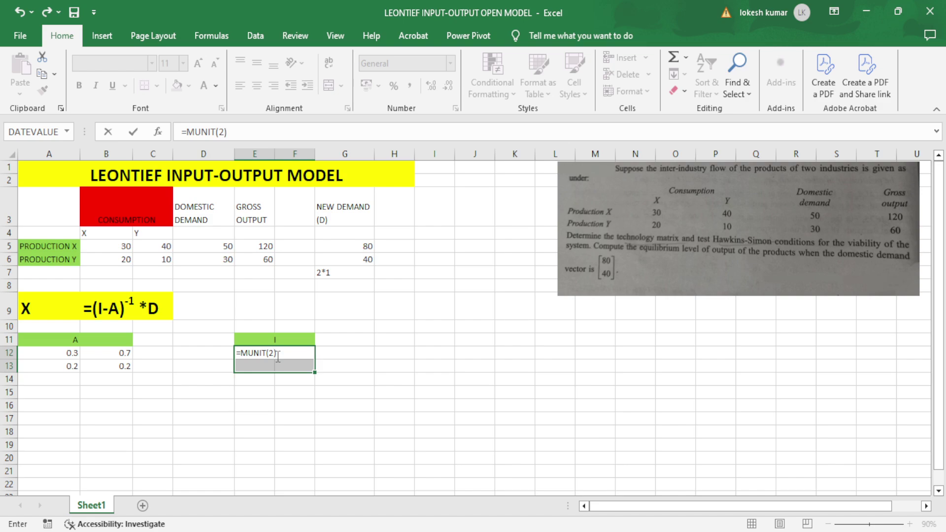
key(ctrl+shift+Return)
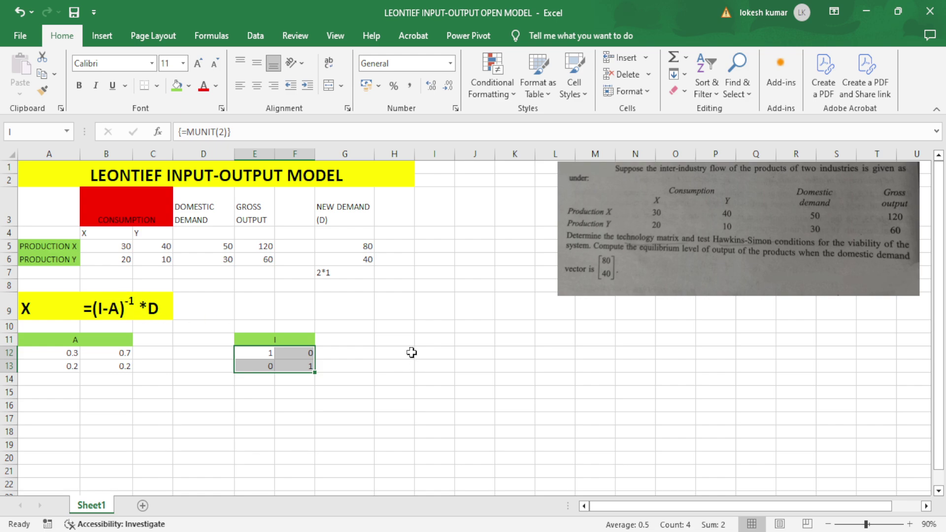
Create a merged, centred, green-filled header reading I-A across H11:I11.
drag(394, 340, 442, 339)
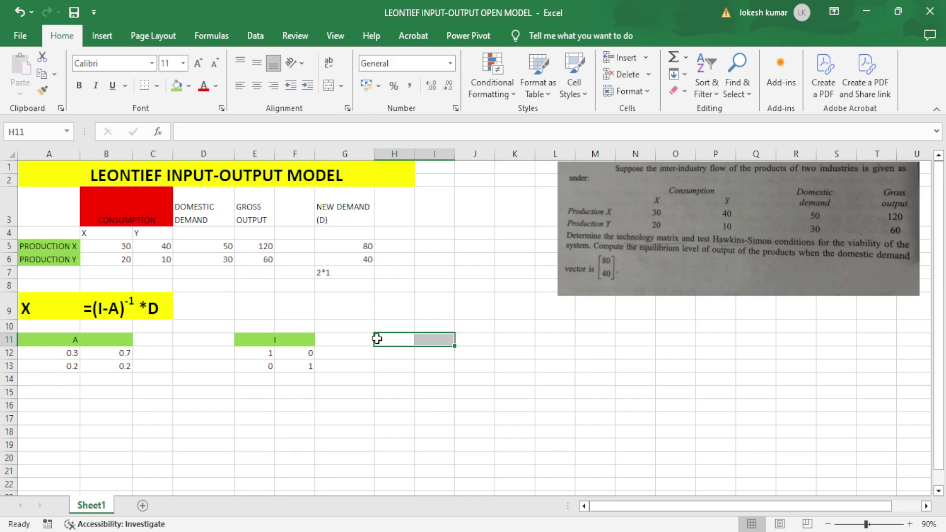
click(177, 86)
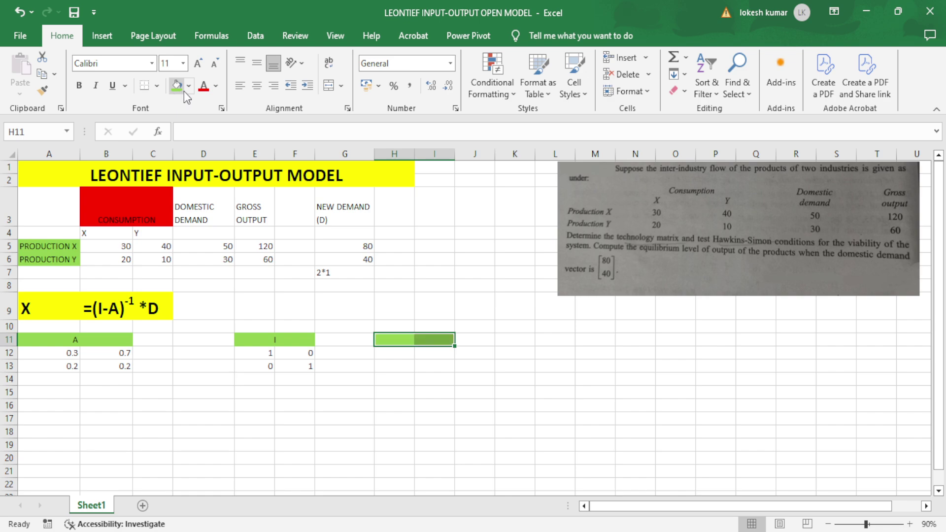
click(332, 87)
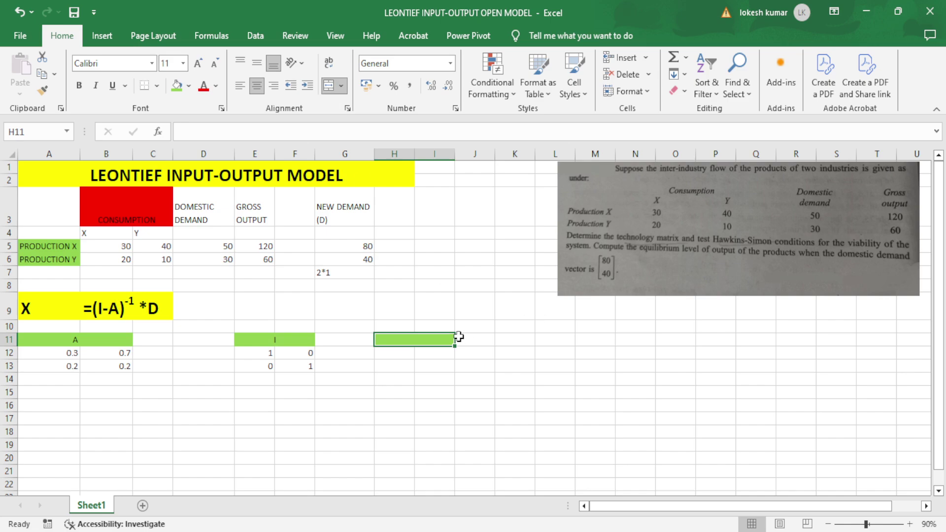
text(I-A)
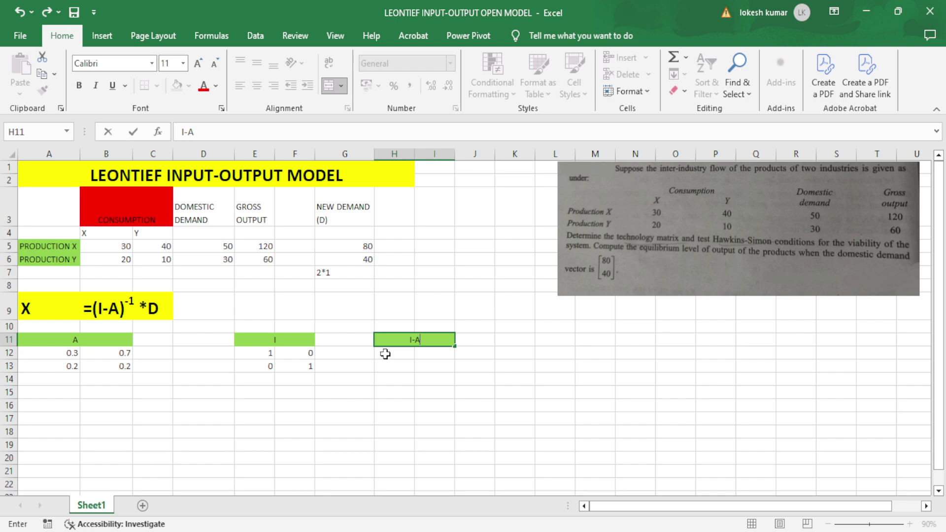
Subtract the technology matrix from the identity matrix in H12:I13 with the array formula =I-A.
drag(385, 354, 444, 369)
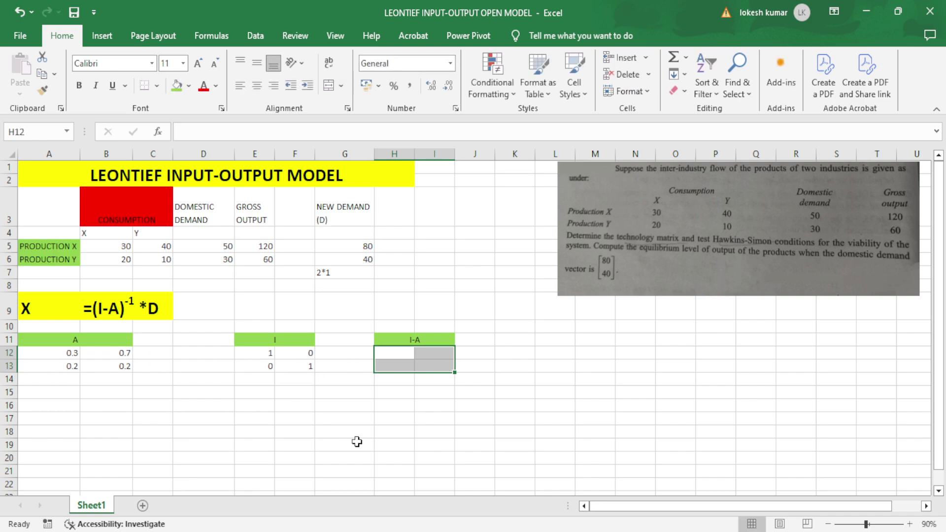
text(=)
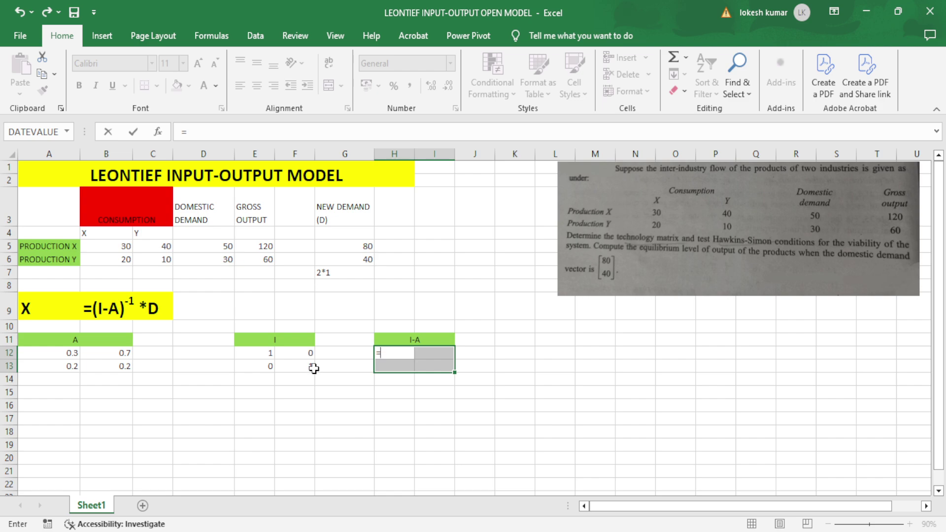
text(I-)
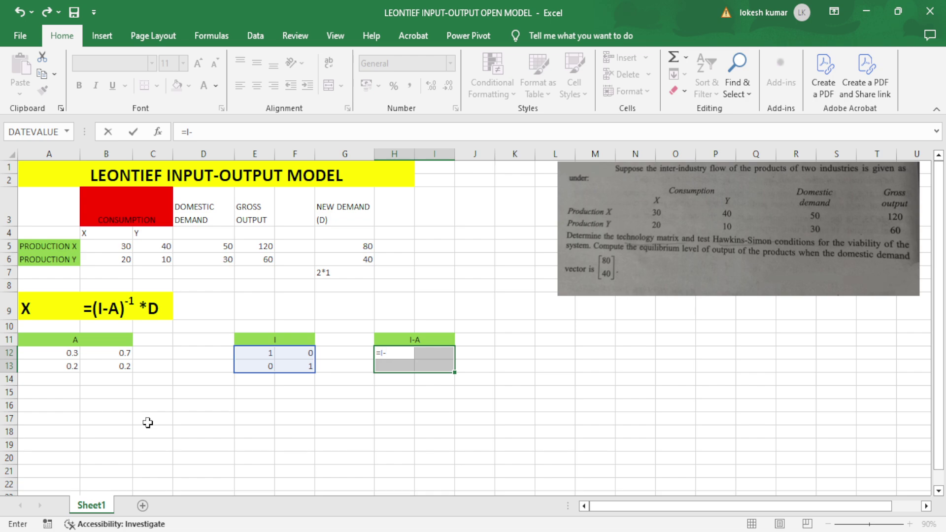
text(A)
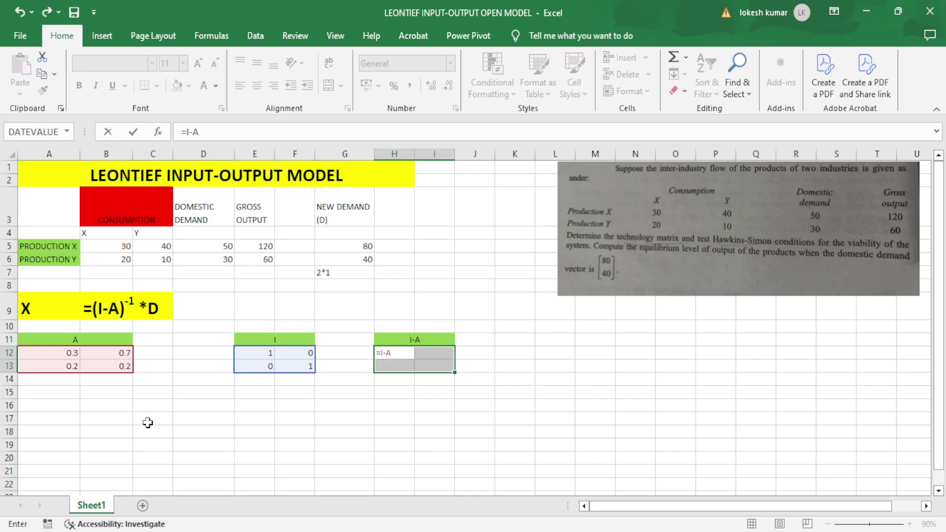
key(ctrl+shift+Return)
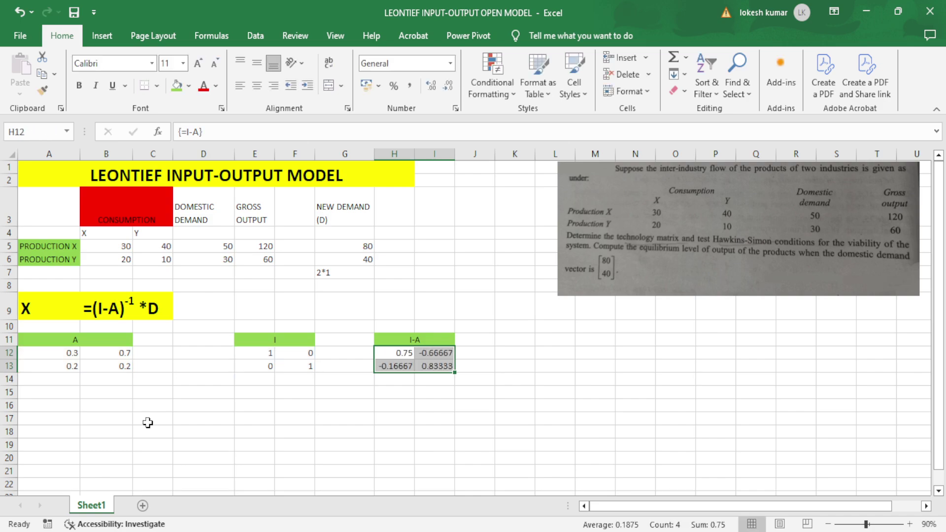
Format the I-A matrix values in H12:I13 to show two decimal places.
click(519, 365)
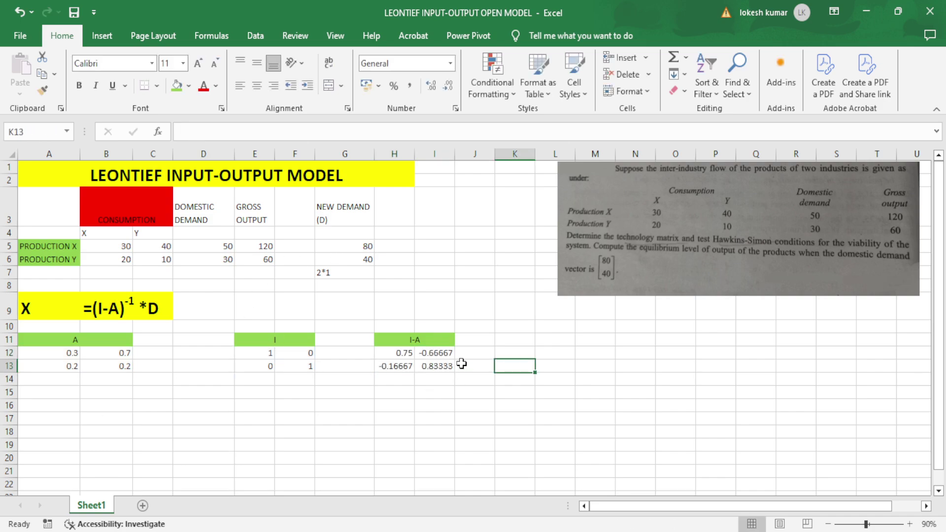
drag(398, 354, 434, 368)
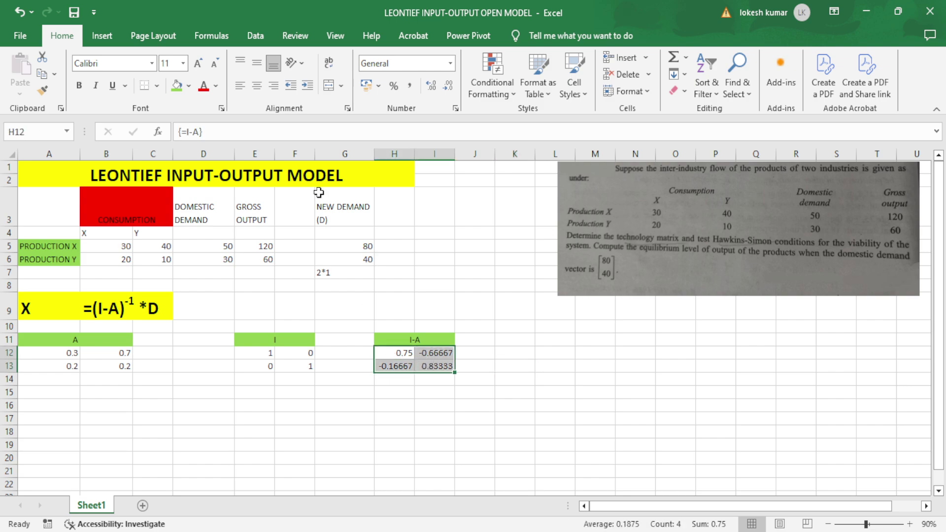
click(445, 87)
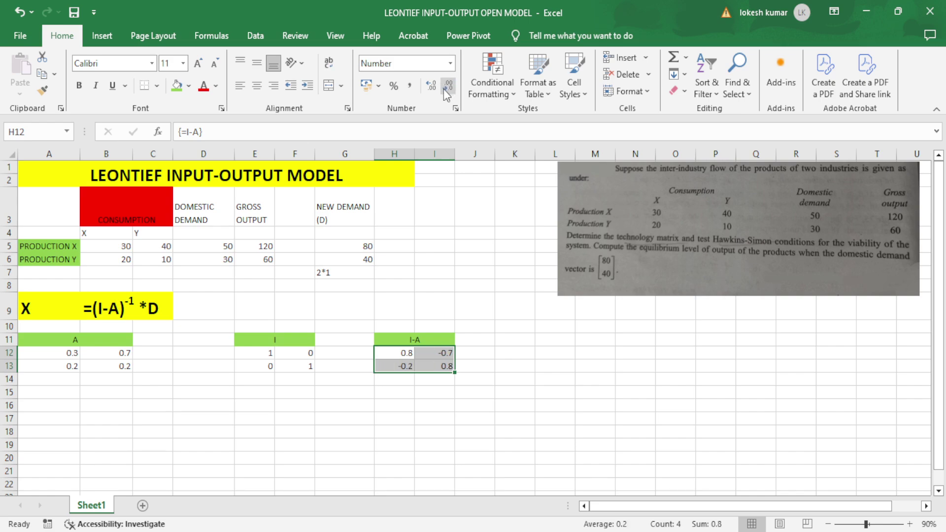
click(430, 87)
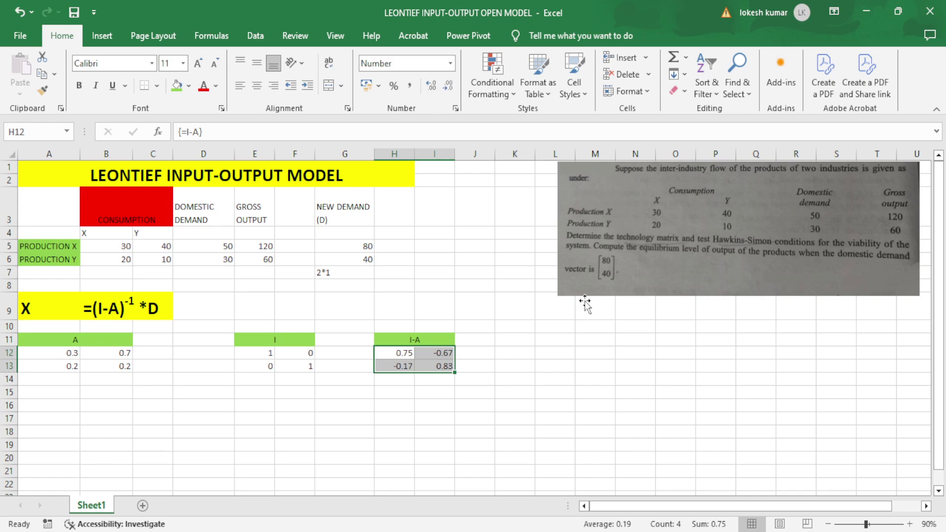
Add a merged, centred, green-filled caption reading TECHNOLOGY MATRIX across A14:B14 beneath the A matrix.
click(537, 366)
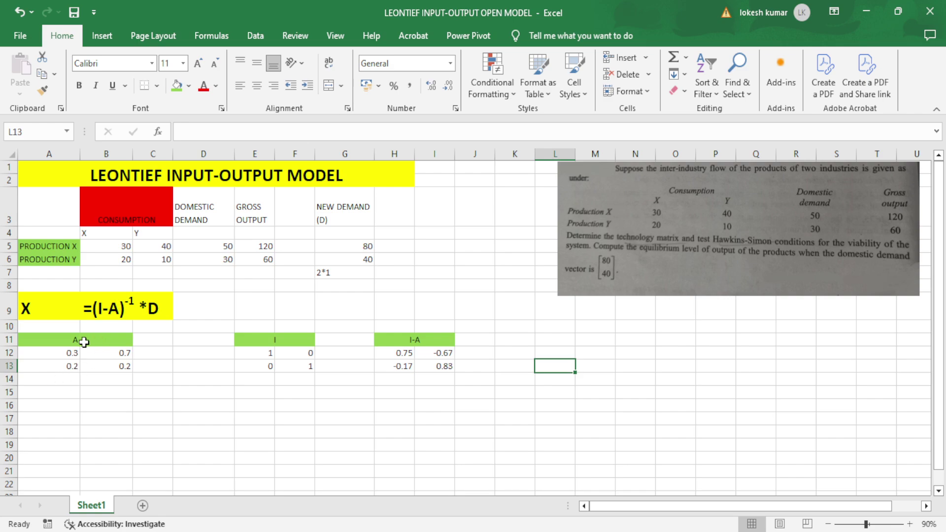
drag(65, 380, 105, 383)
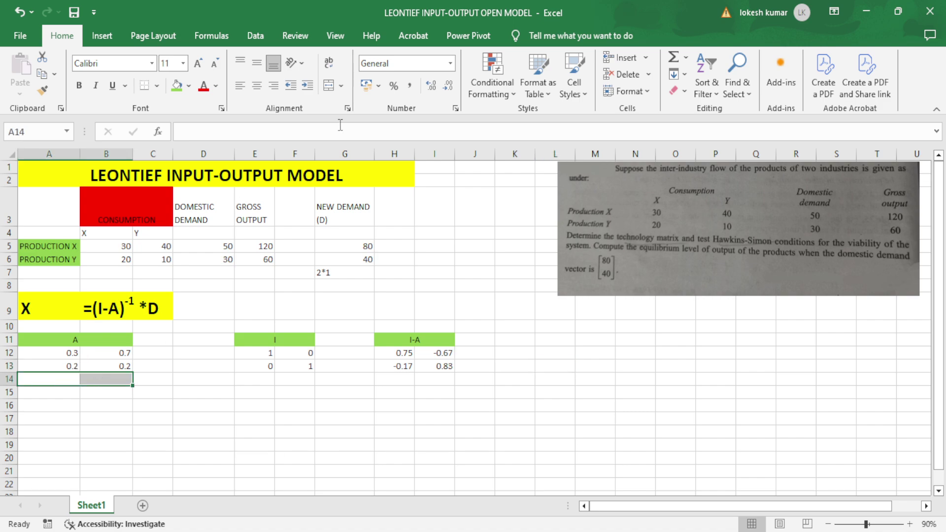
click(329, 88)
click(176, 89)
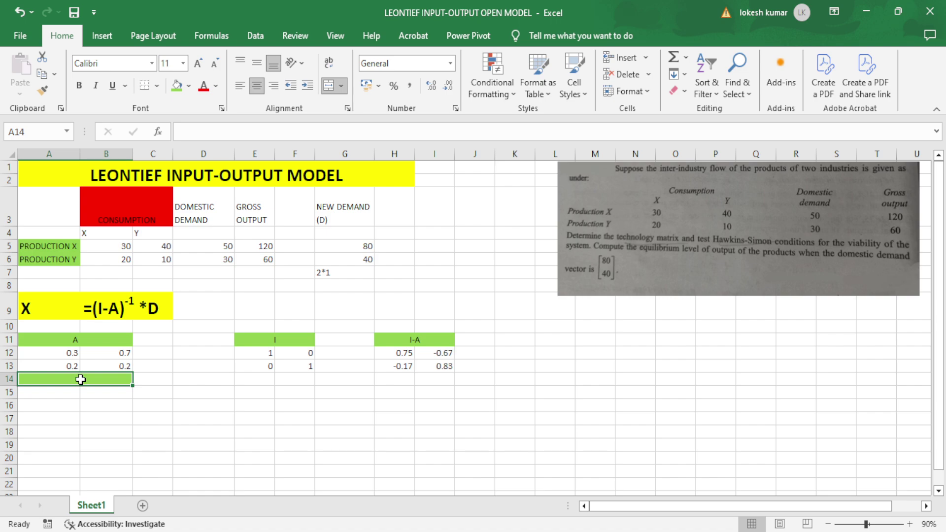
text(TE)
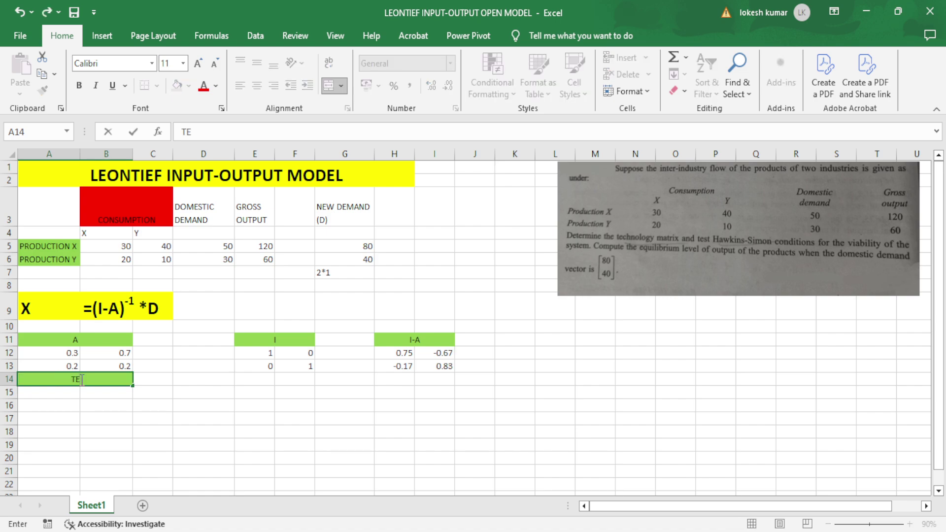
text(CHNOLOG)
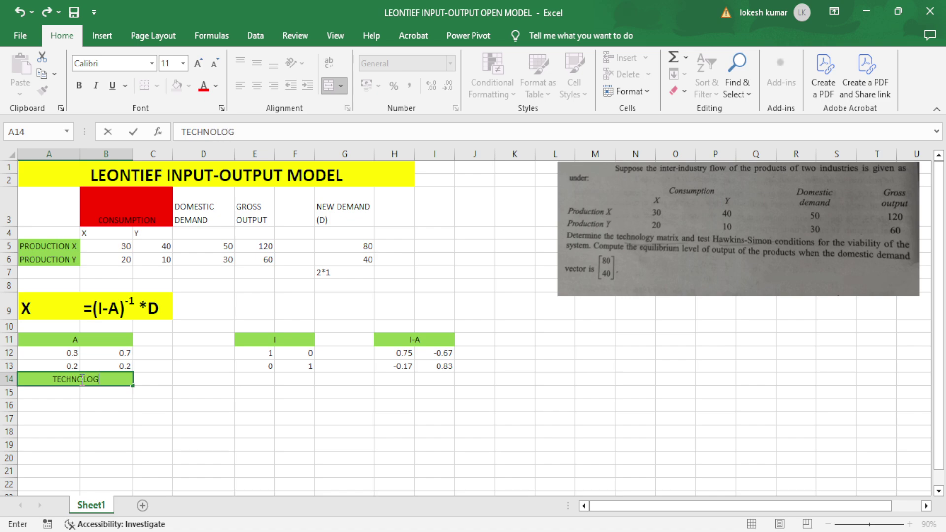
text(Y MATRIX)
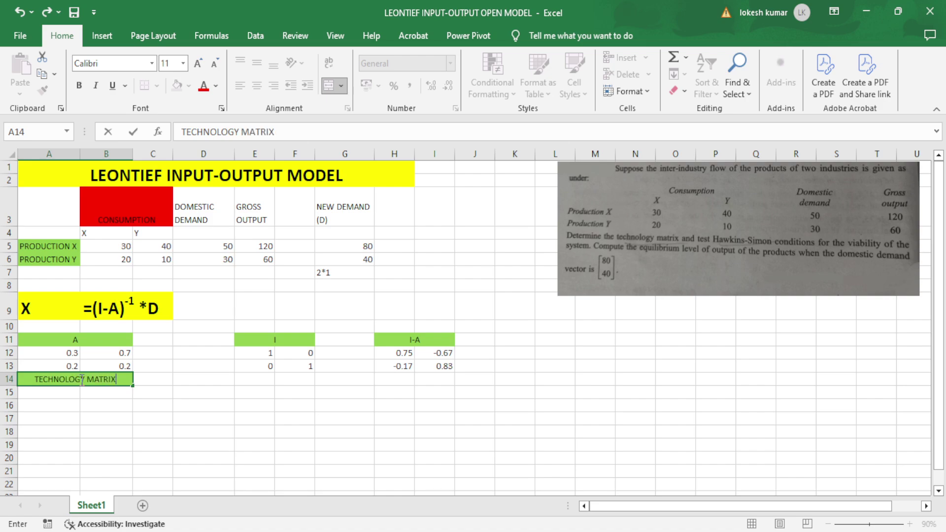
Add a merged, centred, green-filled caption reading UNIT MATRIX across E14:F14 beneath the identity matrix.
drag(261, 380, 305, 380)
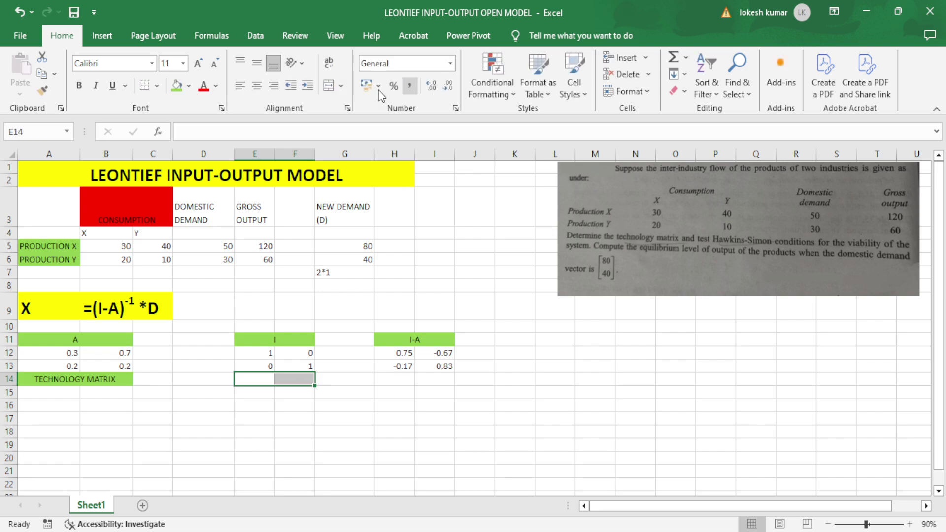
click(328, 91)
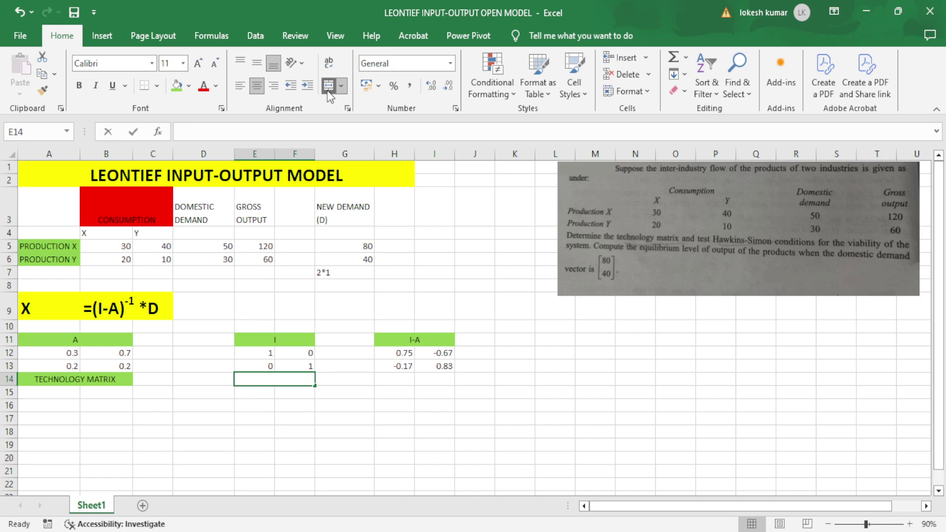
text(UNIT)
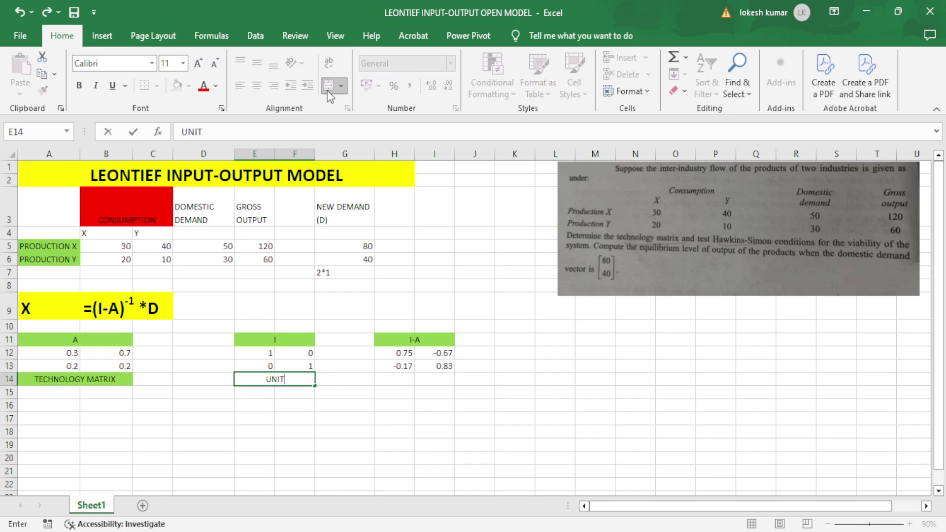
text( MATRIX)
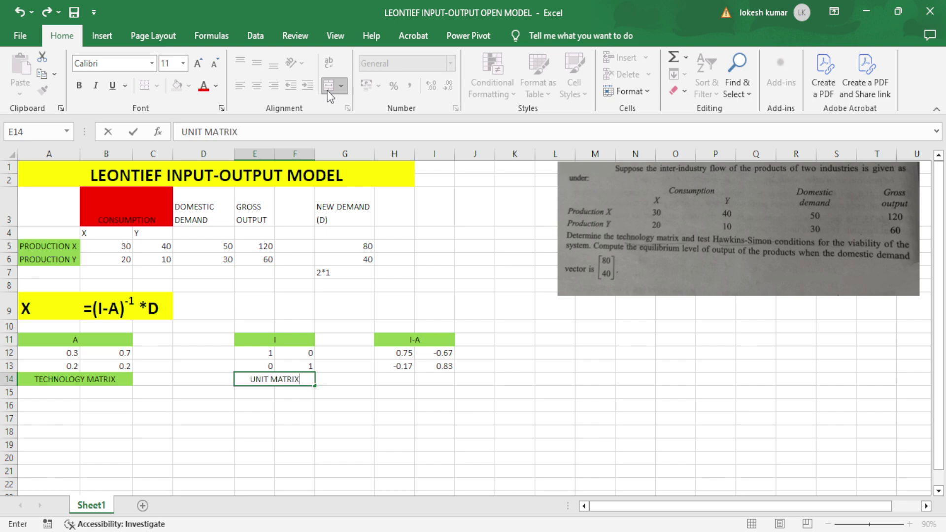
click(348, 389)
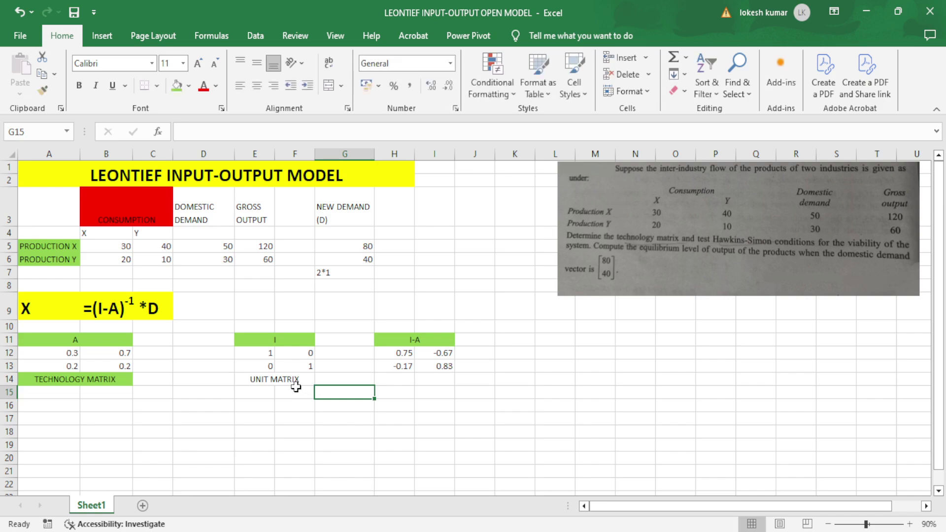
click(294, 381)
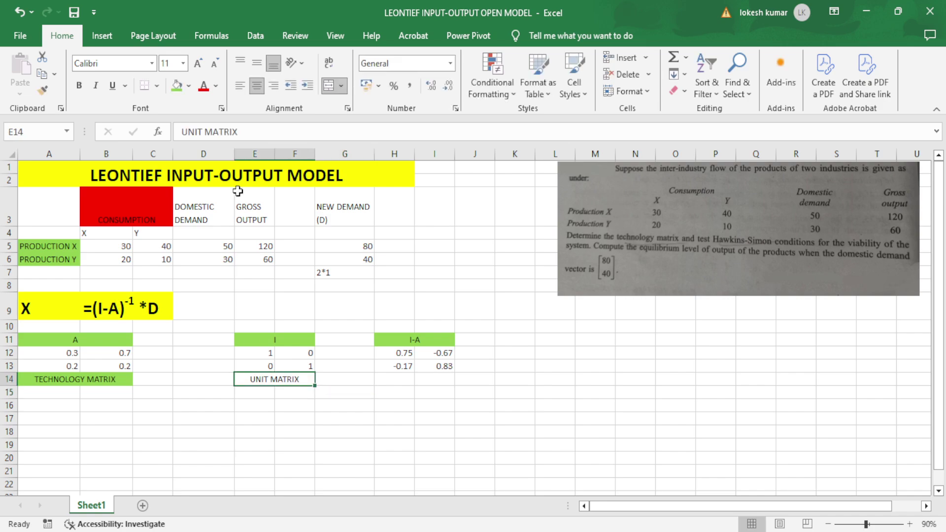
click(179, 92)
Add a merged, centred, green-filled caption reading LEONTIEF MATRIX across H14:I14 beneath the I-A matrix.
drag(392, 381, 436, 383)
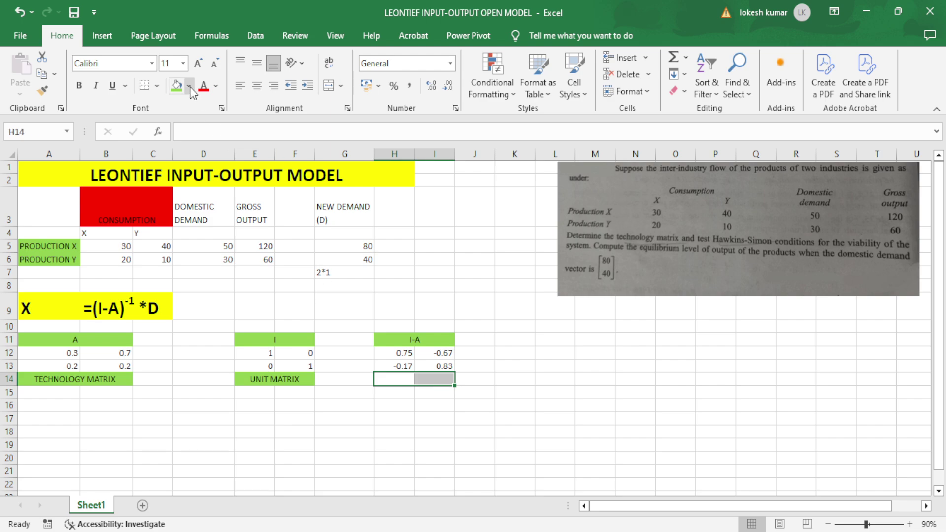
click(177, 86)
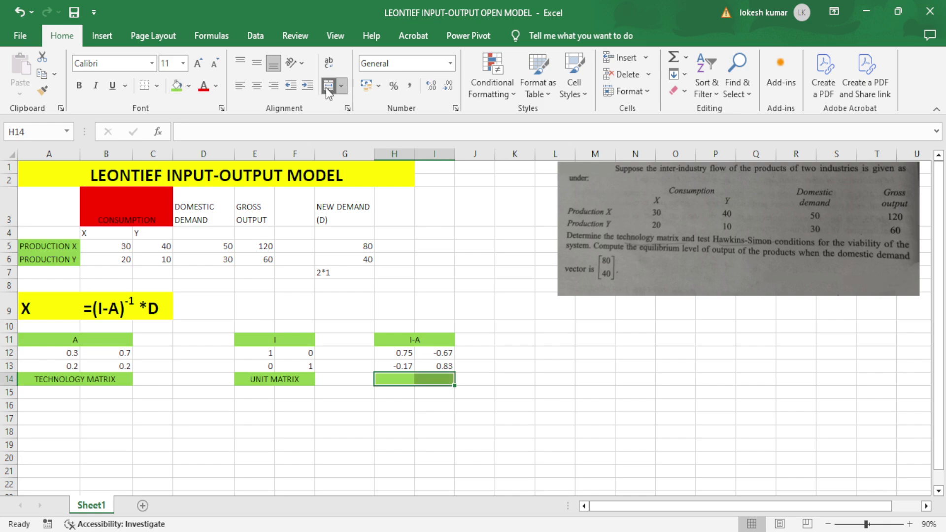
click(326, 87)
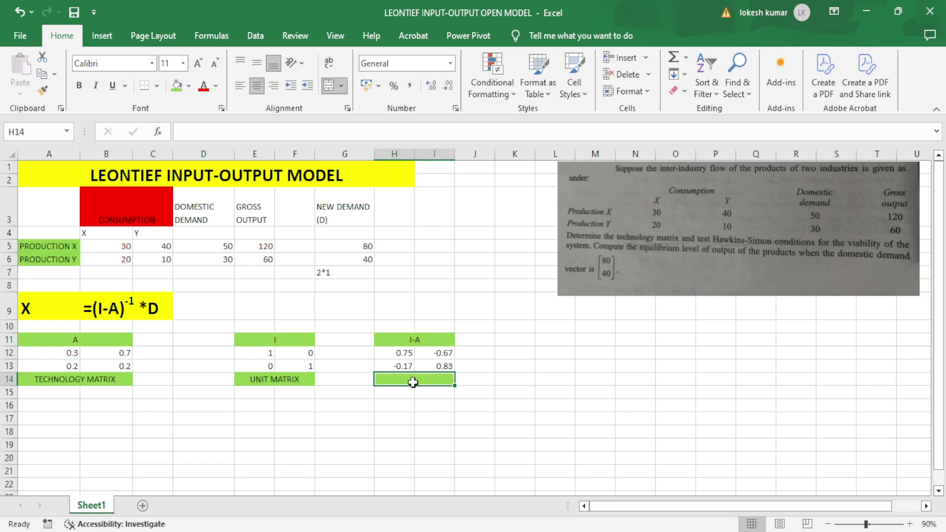
text(LE)
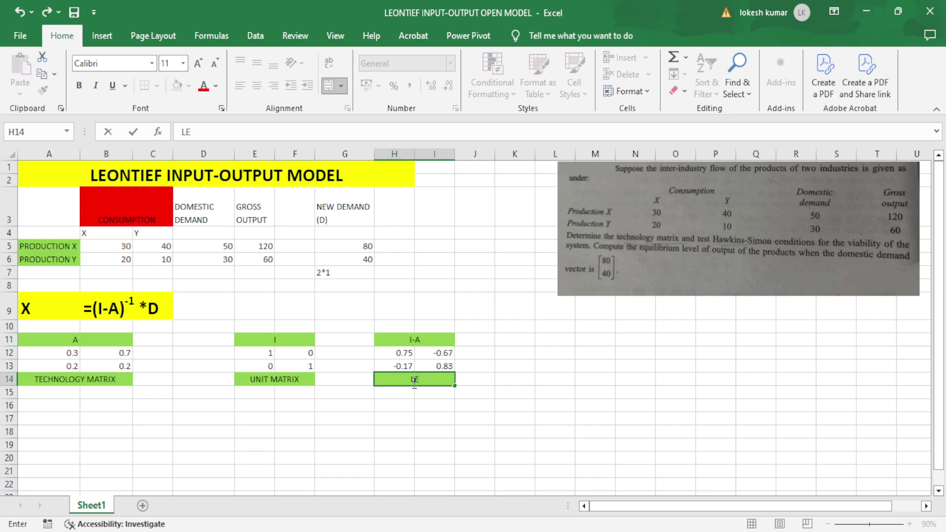
text(ONTIEF MAT)
text(RIX)
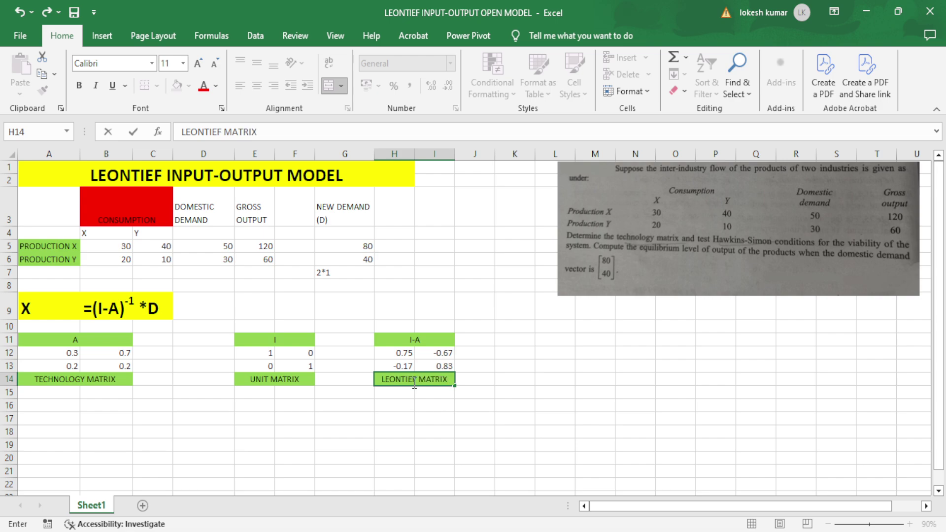
key(Return)
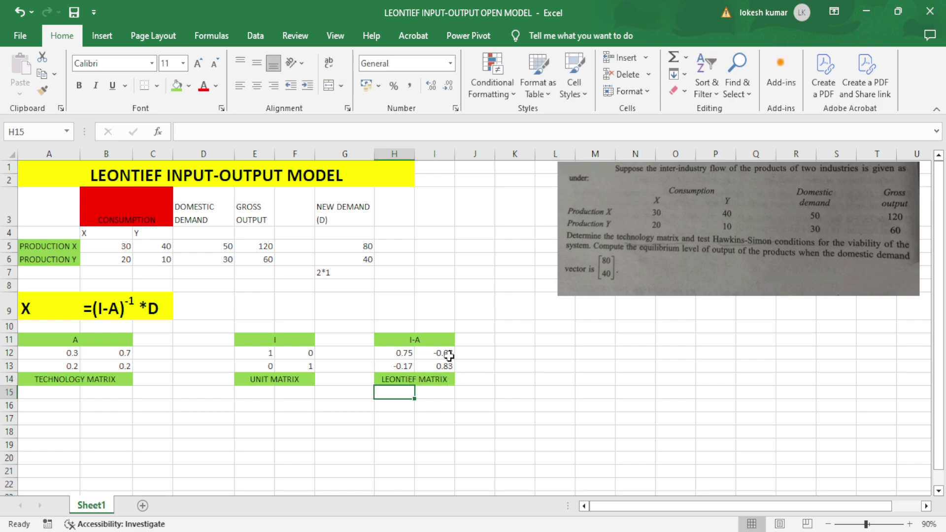
click(559, 368)
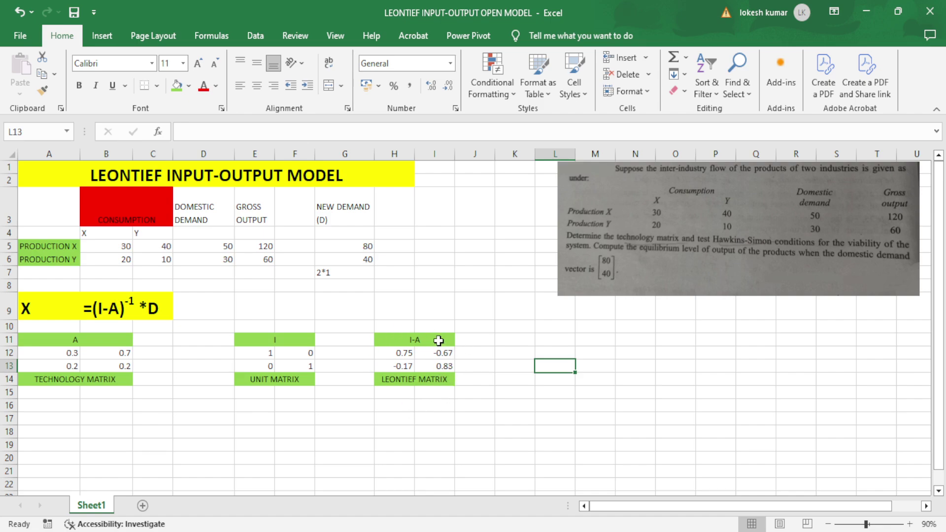
Enter the label DETEMINANT OF I-A in K12 and fill K12:L12 green.
click(512, 355)
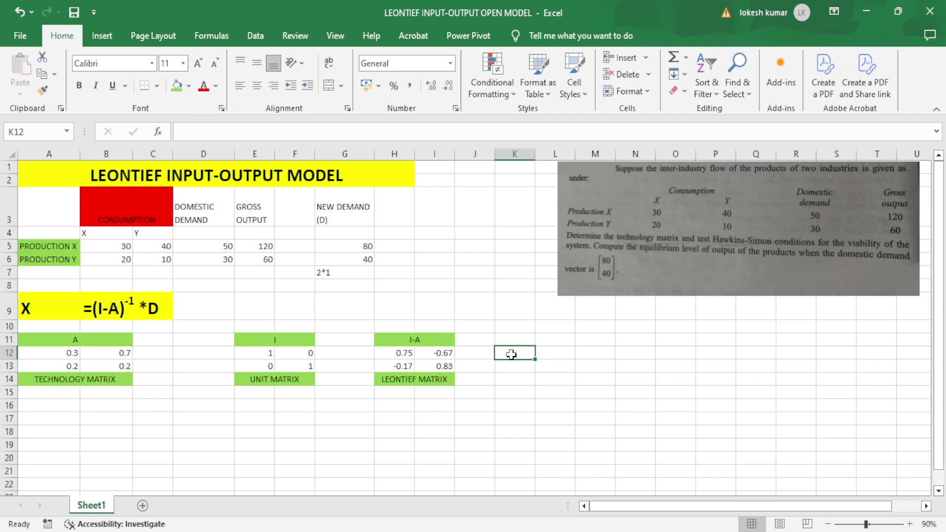
text(DETEMINANT OF I-A)
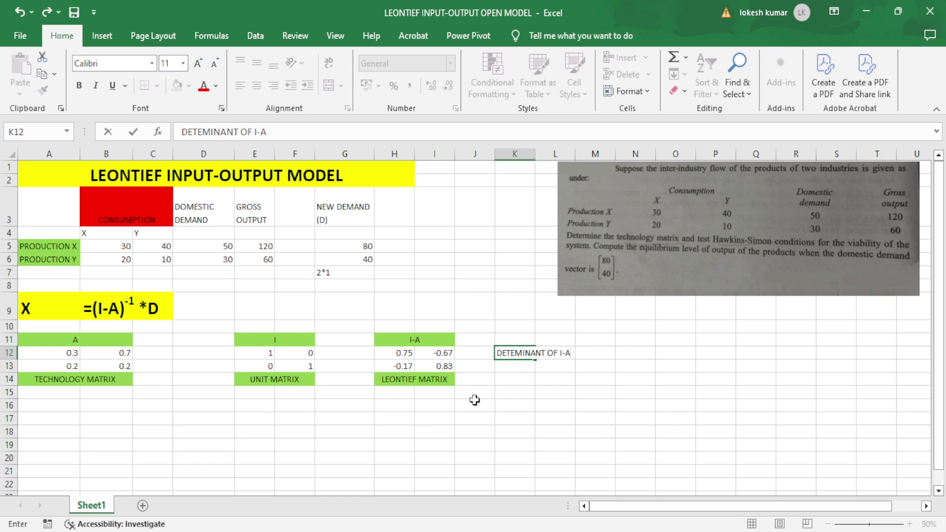
click(598, 353)
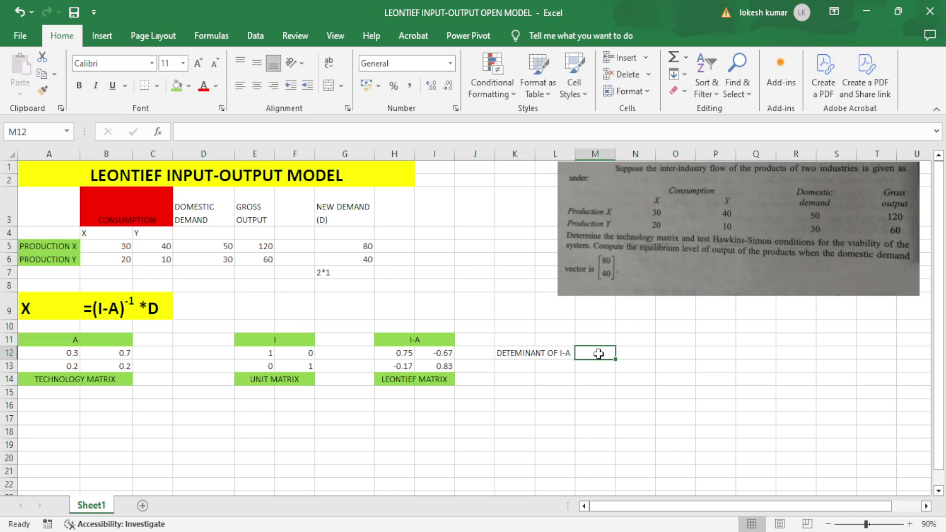
click(517, 352)
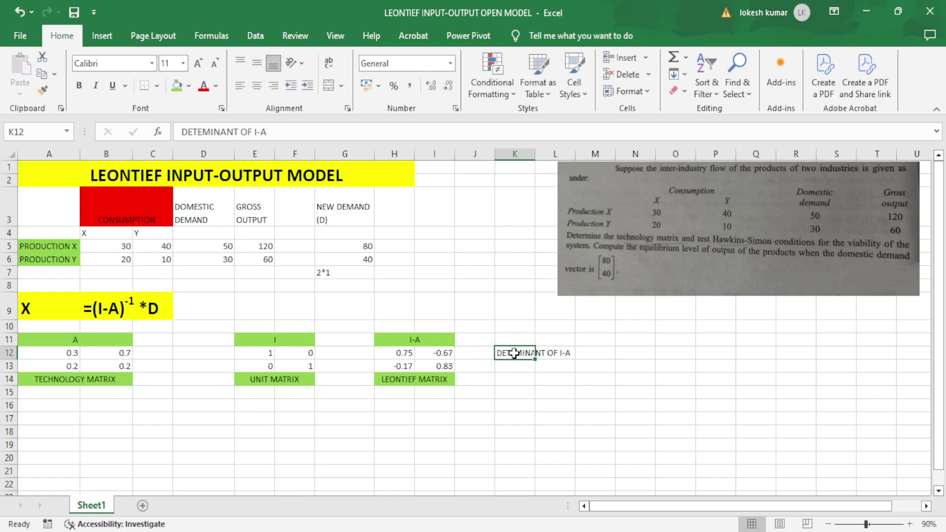
drag(514, 353, 564, 353)
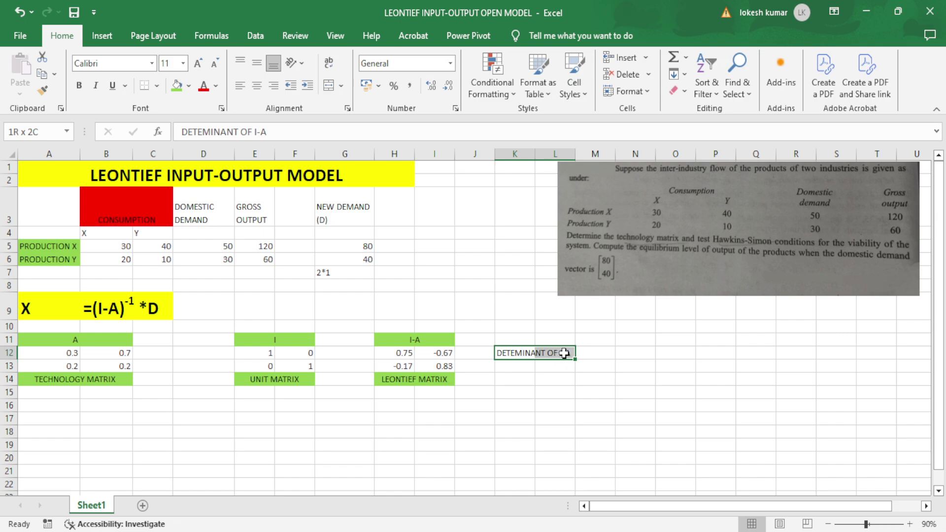
click(178, 86)
Calculate the determinant of the I-A matrix in N12 with =MDETERM(H12:I13).
click(626, 353)
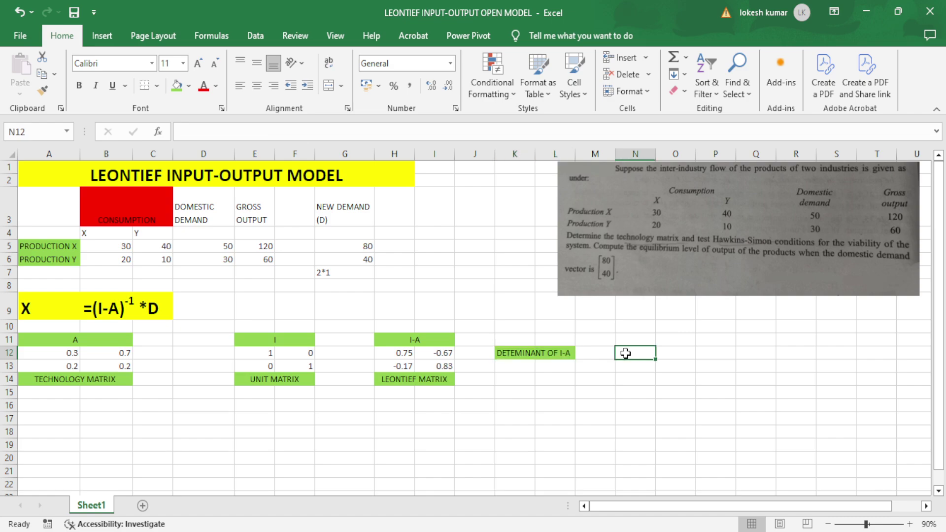
text(=)
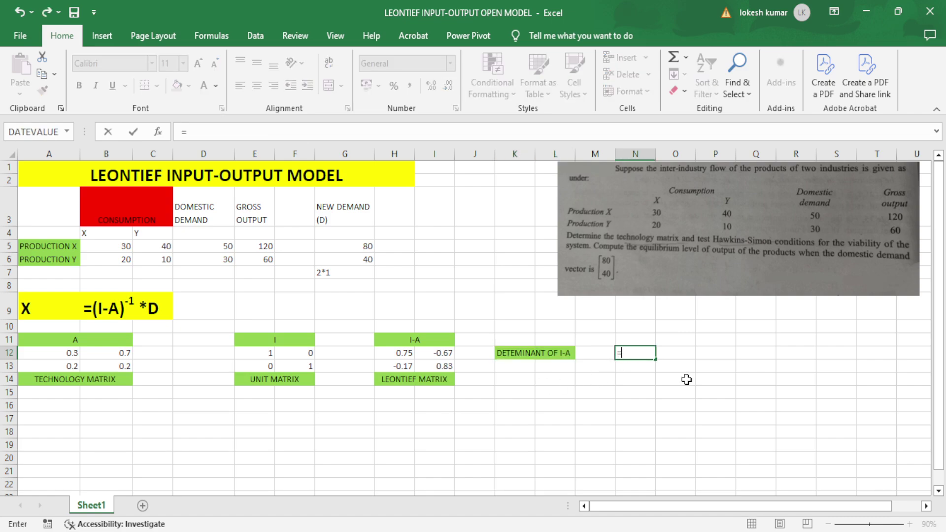
text(MDETERM()
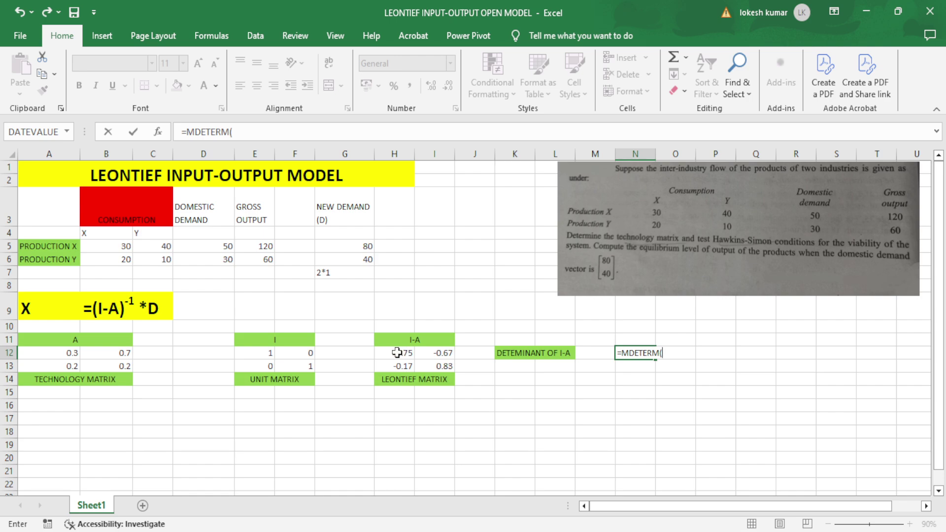
drag(394, 353, 436, 360)
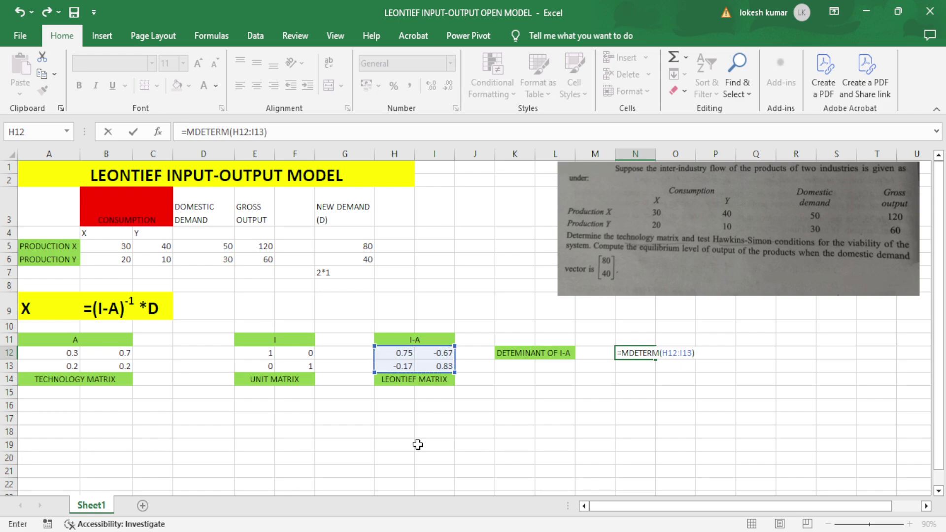
key(Return)
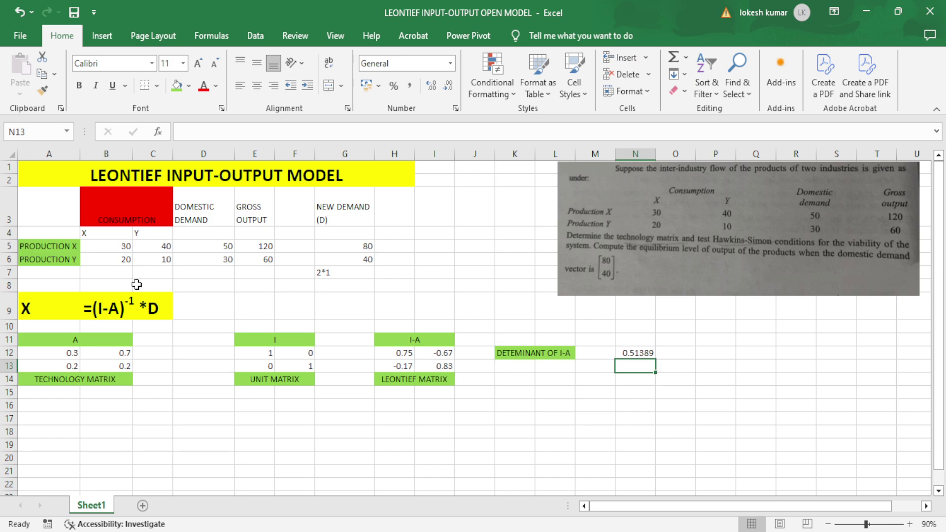
Format the determinant in N12 to show two decimal places.
click(631, 353)
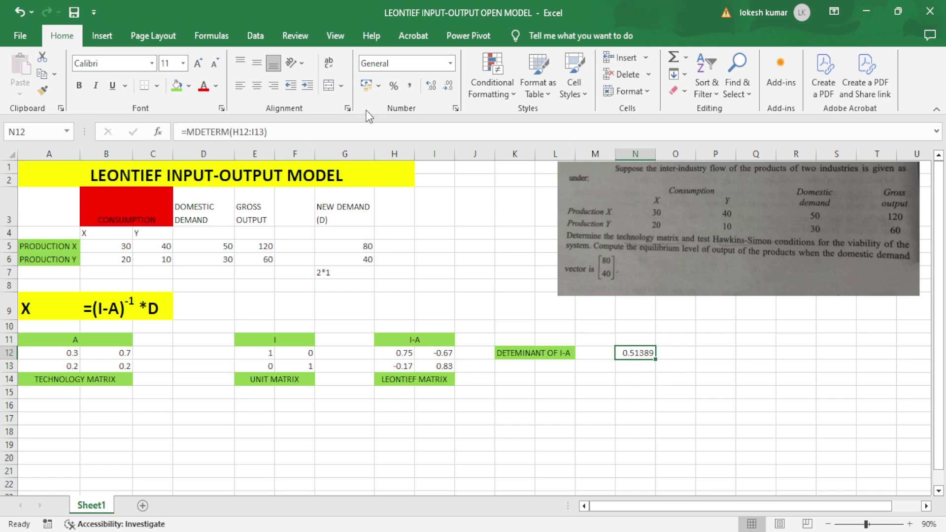
click(447, 86)
click(448, 86)
Fill A17:B17 green, then merge and centre the two cells as a heading area below the technology matrix.
drag(60, 418, 116, 417)
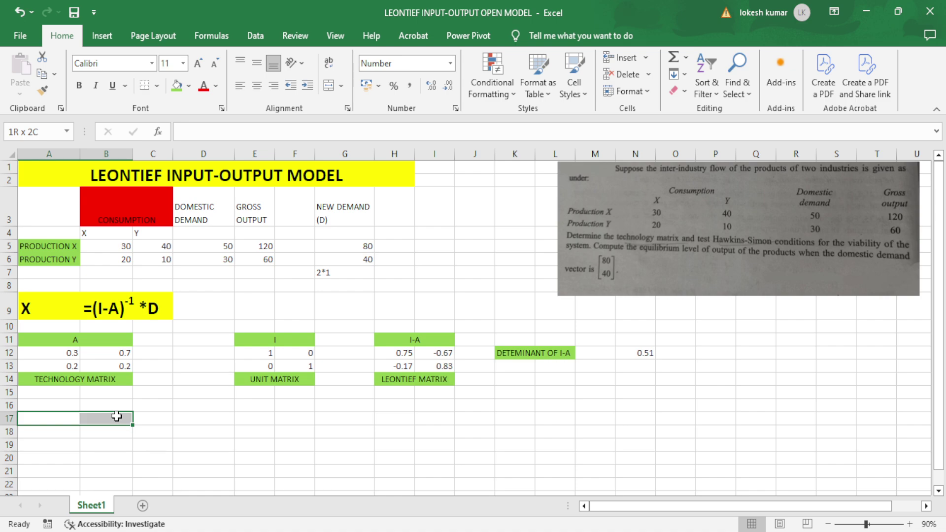
click(176, 87)
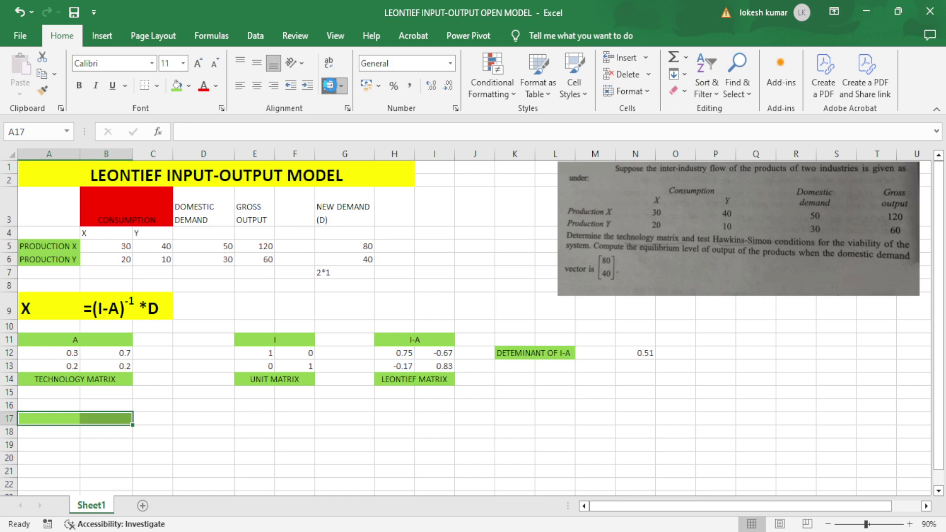
click(330, 87)
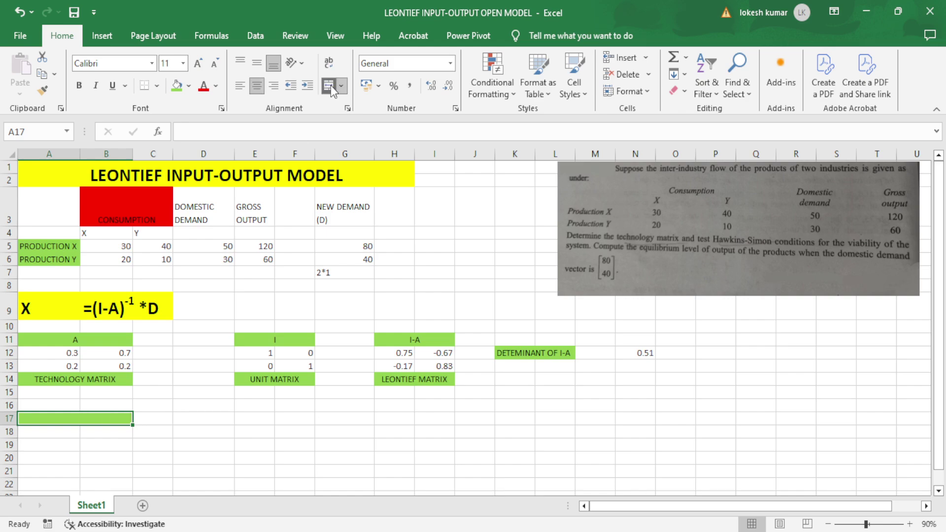
Enter the heading (I-A)-1 in merged cell A17, with -1 as superscript, and set its font size to 14.
click(123, 305)
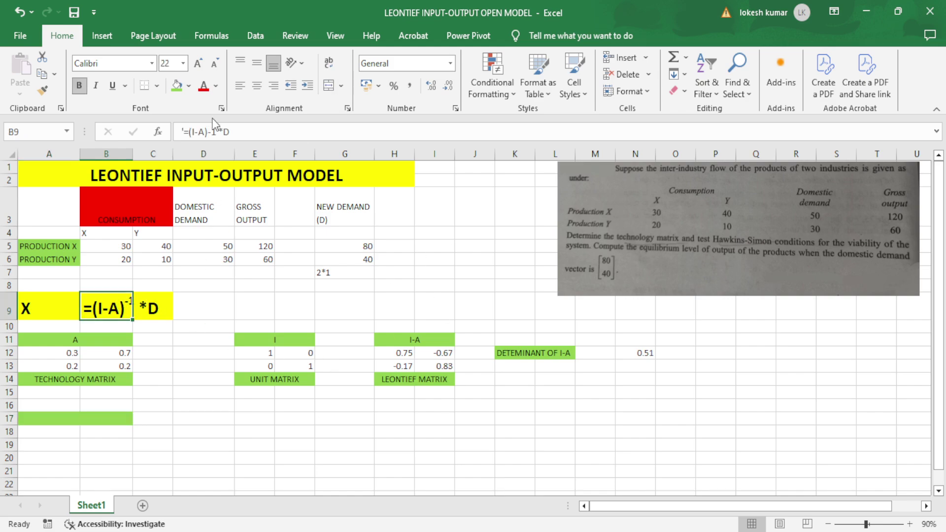
drag(216, 132, 190, 132)
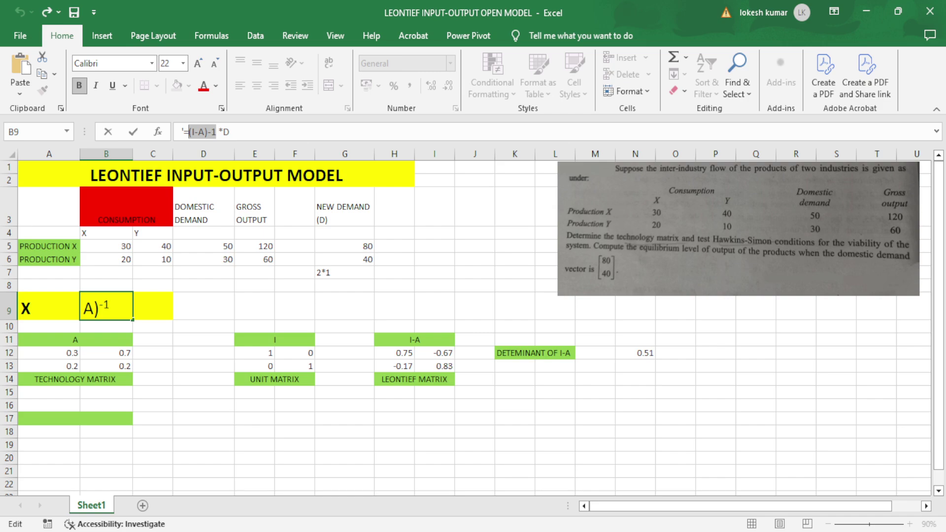
click(54, 417)
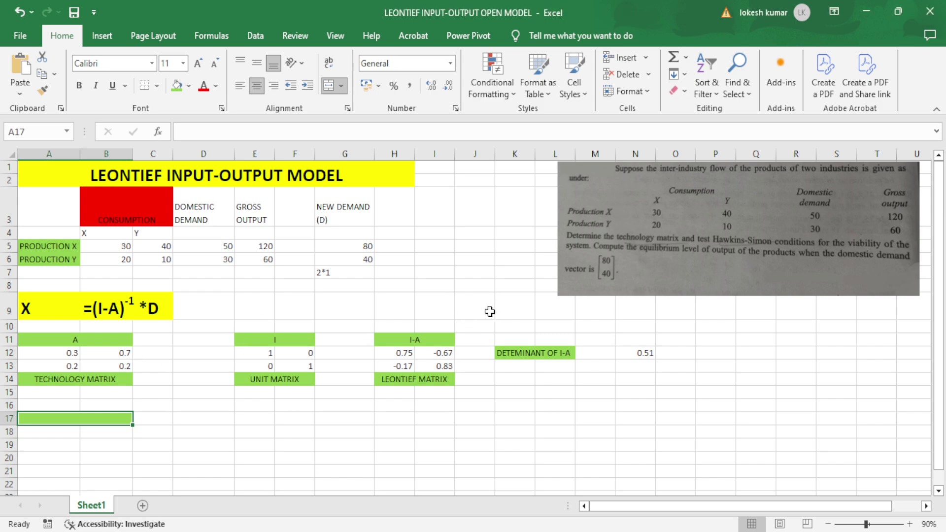
click(214, 442)
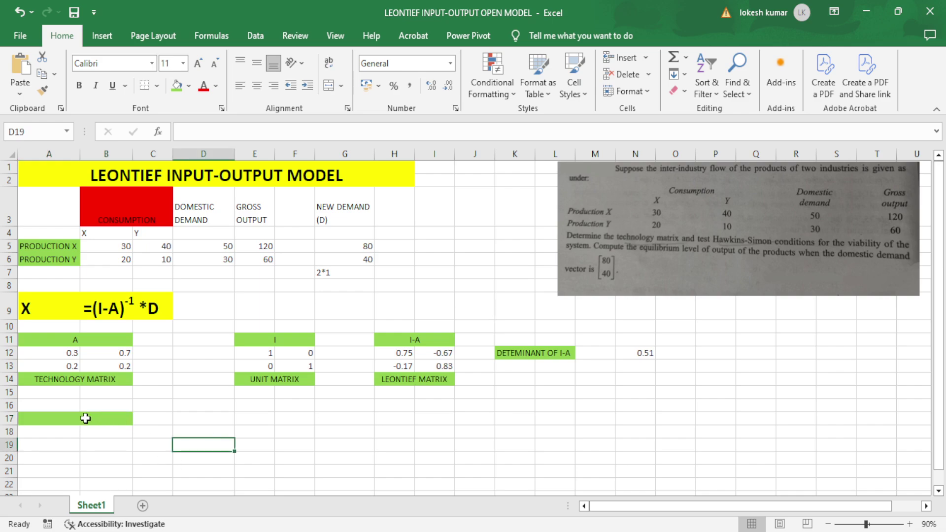
click(68, 420)
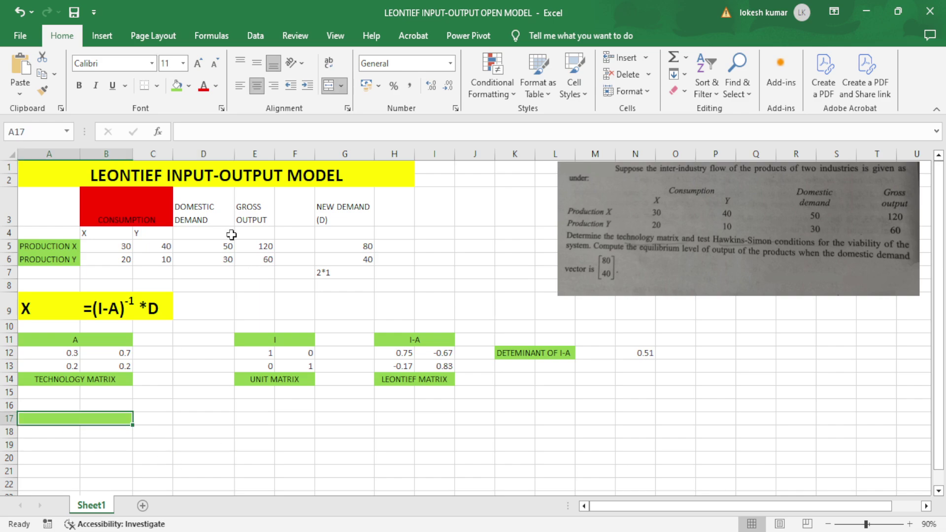
click(208, 132)
text((I-A)-1)
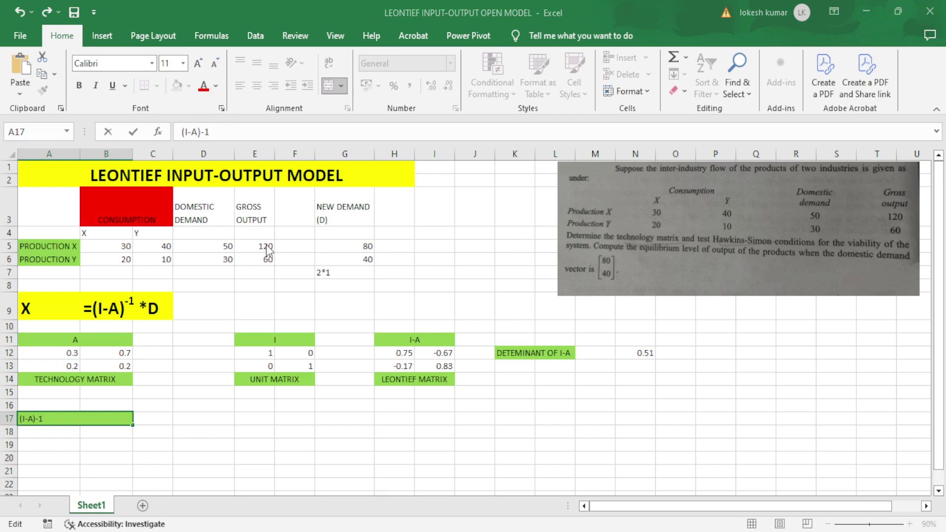
click(467, 381)
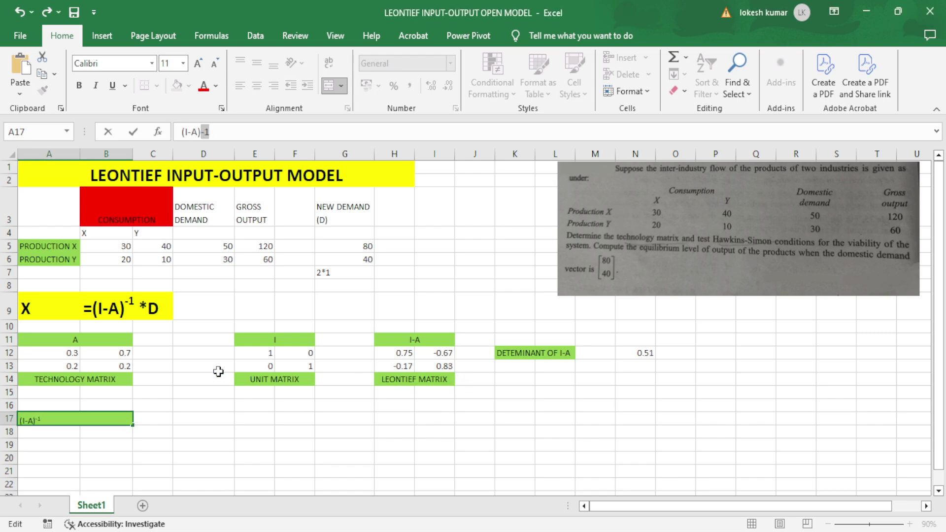
key(Return)
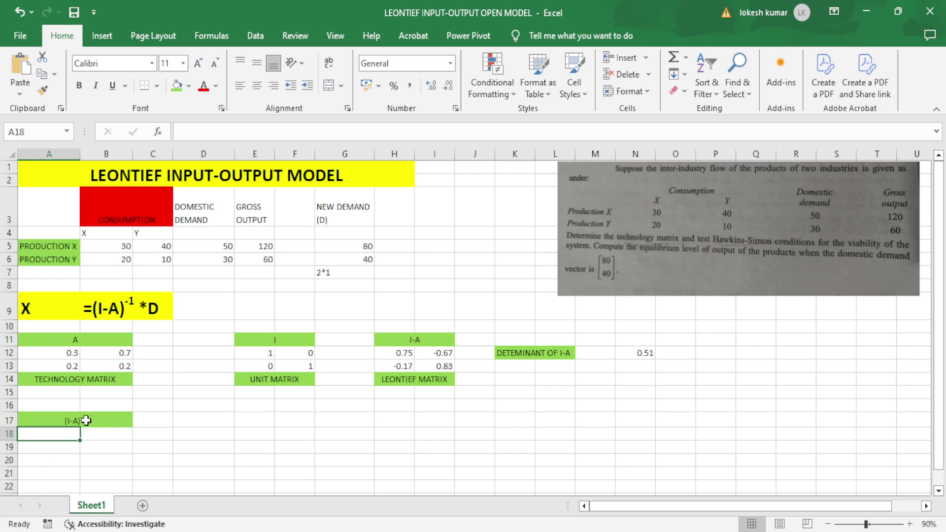
click(86, 421)
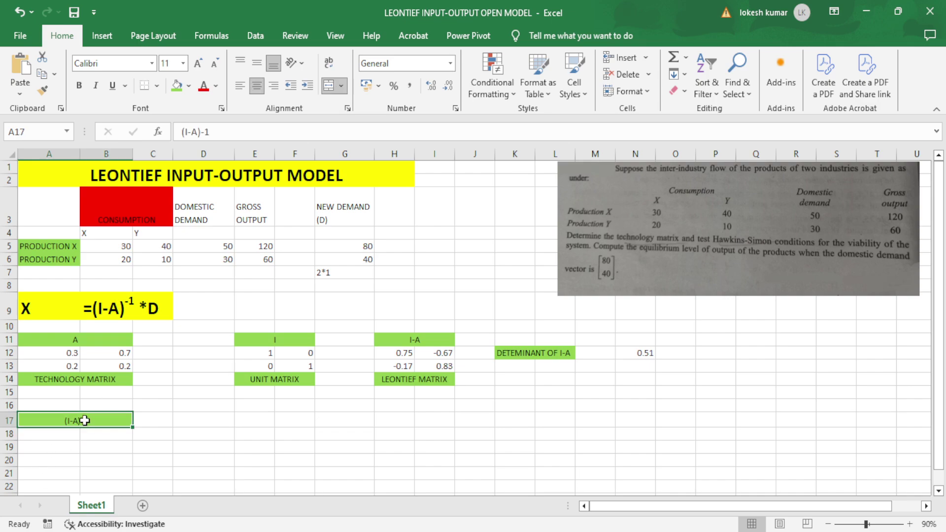
click(200, 64)
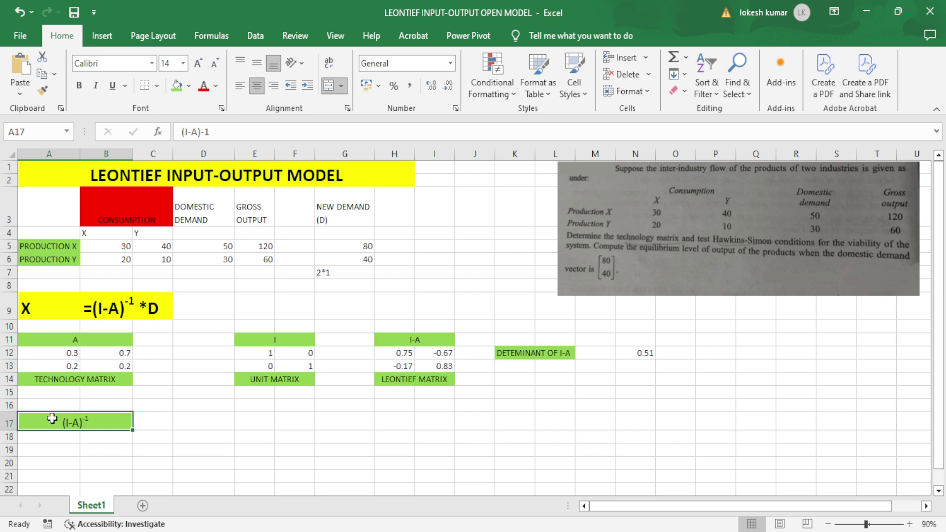
Calculate the inverse of the I-A matrix in A18:B19 with the array formula =MINVERSE(H12:I13).
click(62, 437)
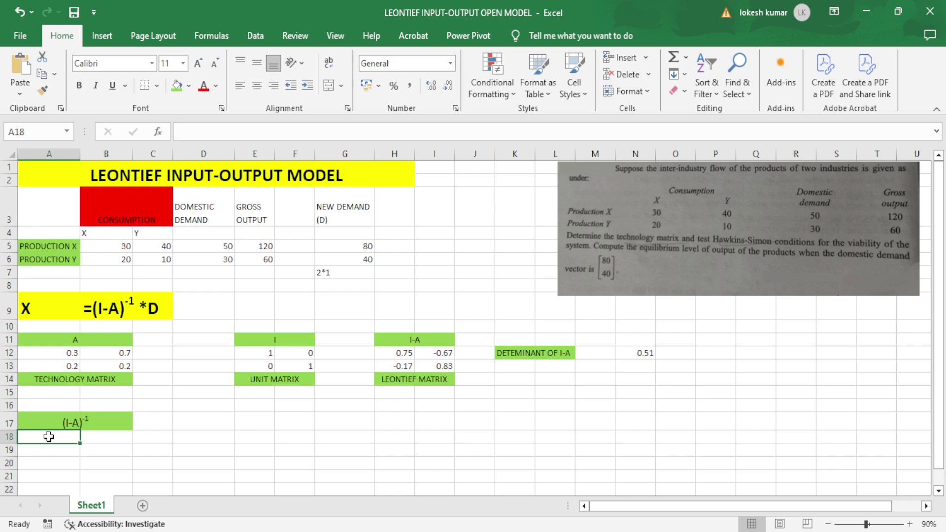
drag(49, 437, 106, 449)
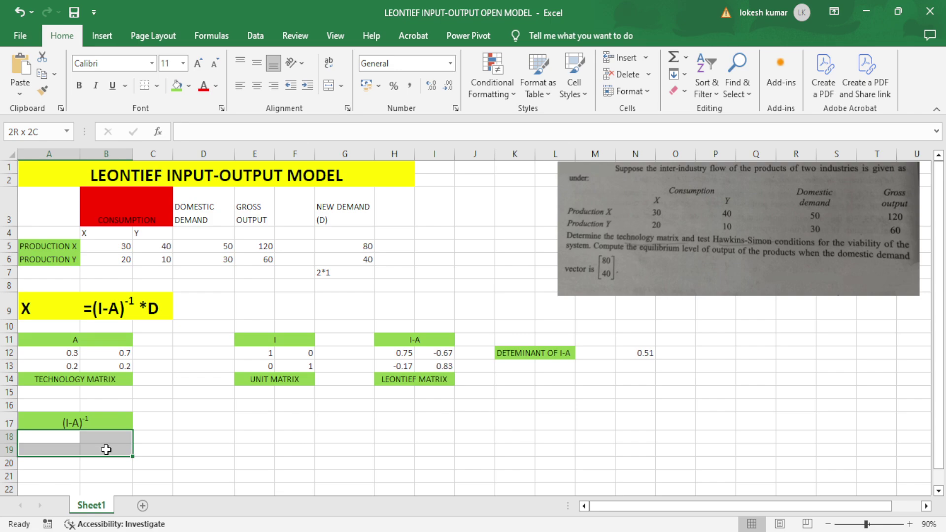
drag(106, 449, 106, 449)
text(=M)
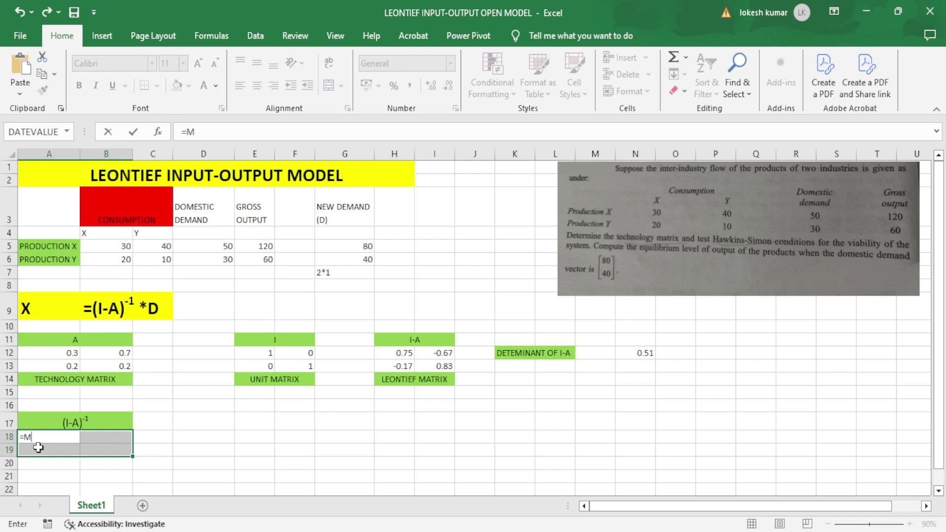
text(NVERSE()
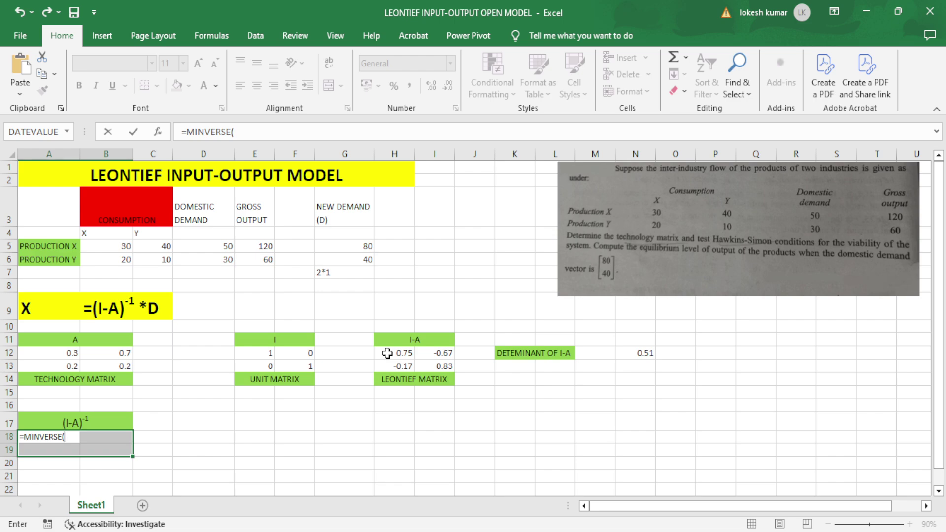
drag(387, 353, 440, 366)
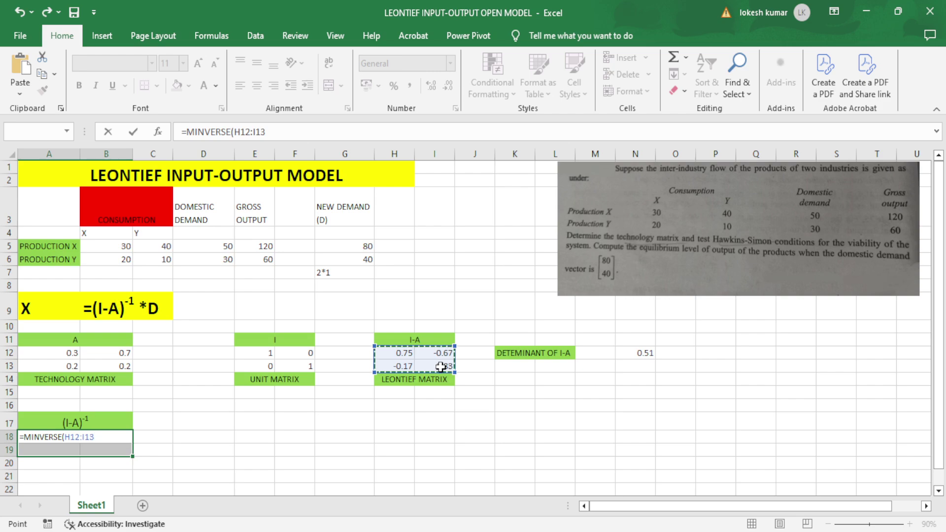
text())
key(ctrl+shift+Return)
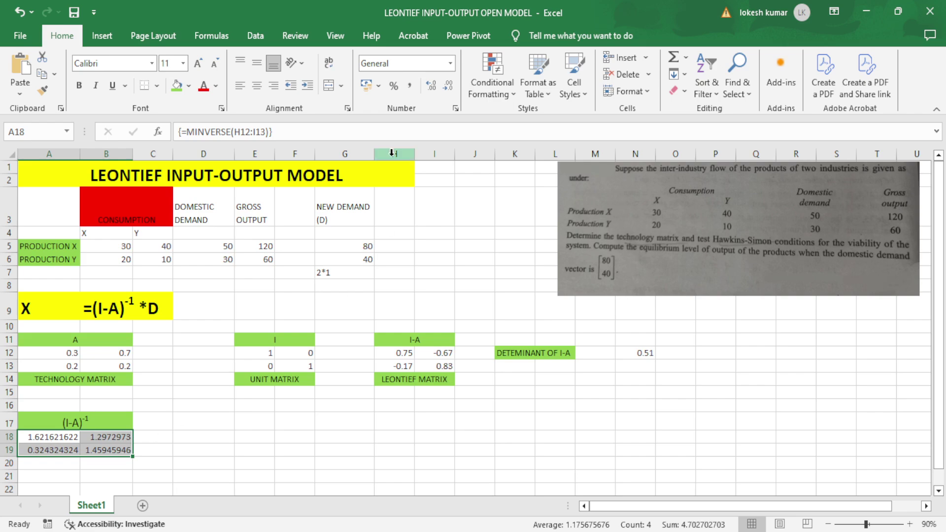
Format the inverse matrix in A18:B19 to show three decimal places.
click(448, 87)
click(449, 87)
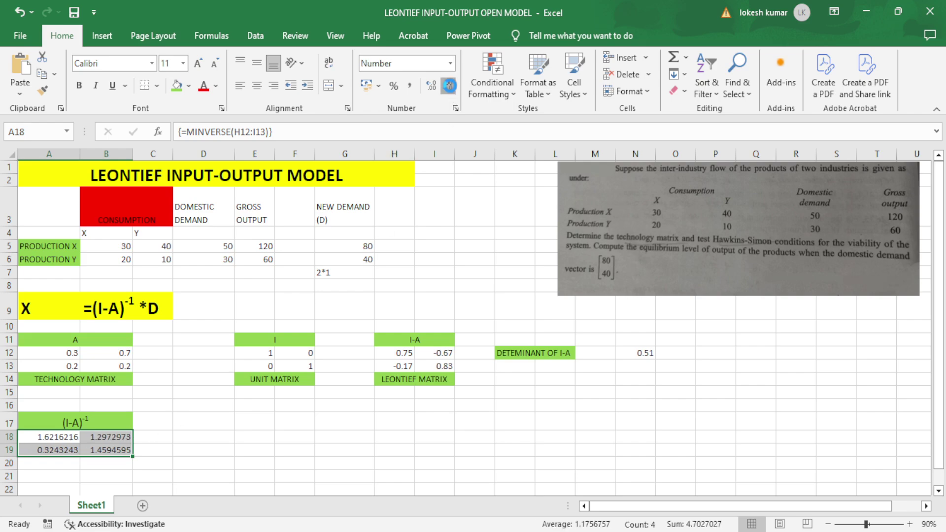
click(449, 86)
click(449, 87)
click(449, 87)
click(449, 87)
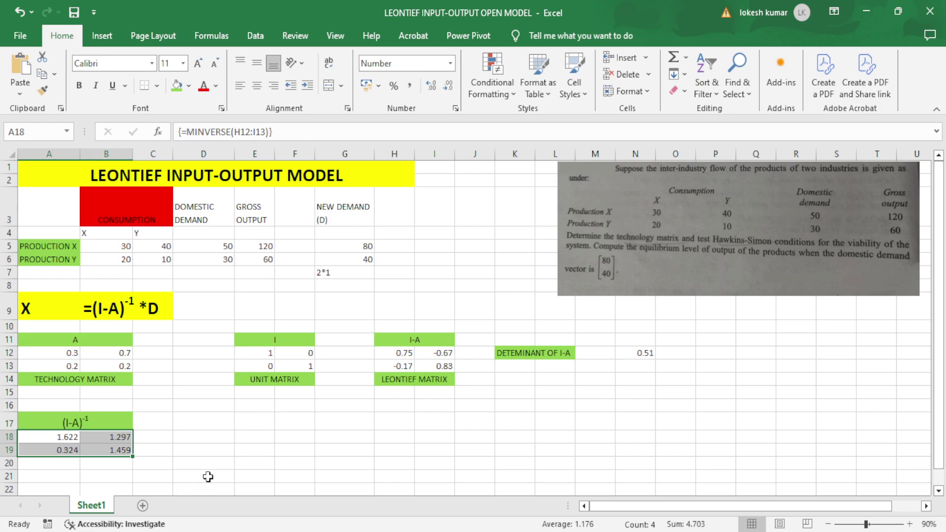
Merge and centre cells E17:F17.
click(253, 421)
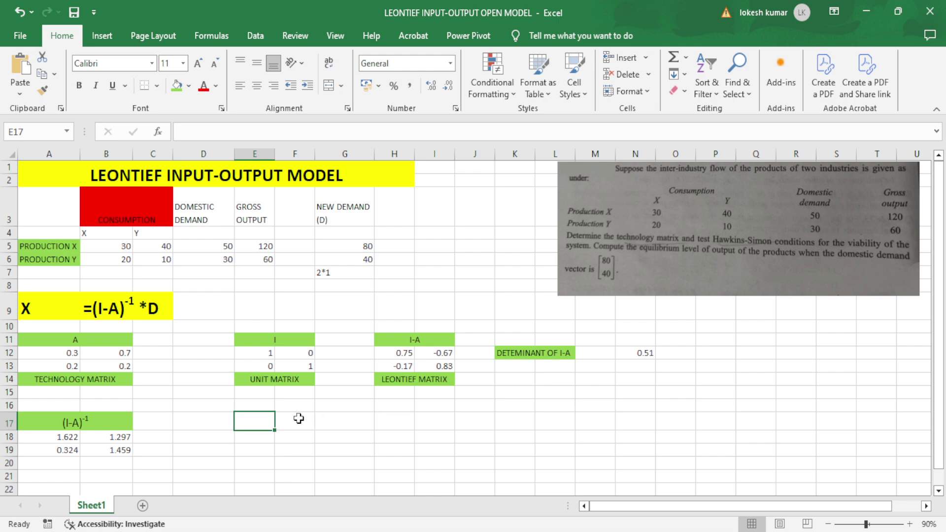
click(299, 419)
drag(282, 421, 253, 421)
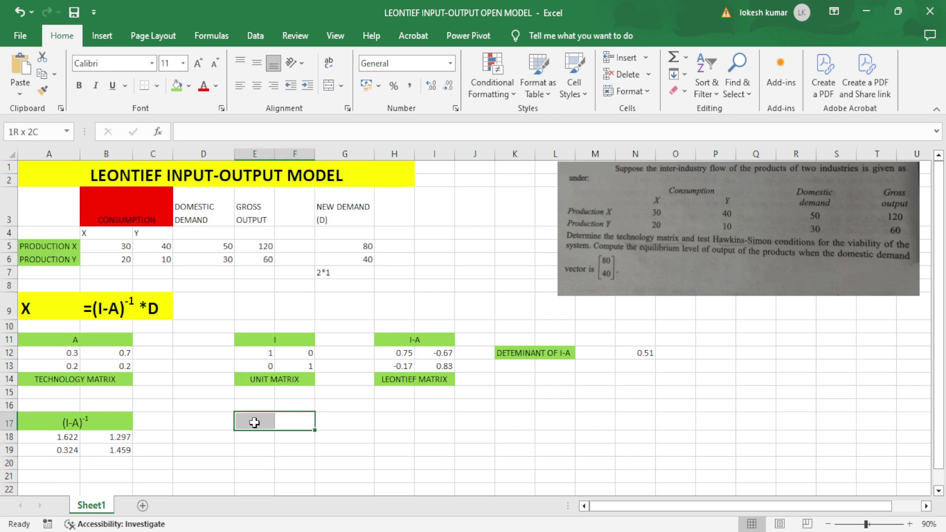
click(329, 86)
Copy the (I-A)-1 heading from A17 into E17 and extend its text with *D.
click(104, 305)
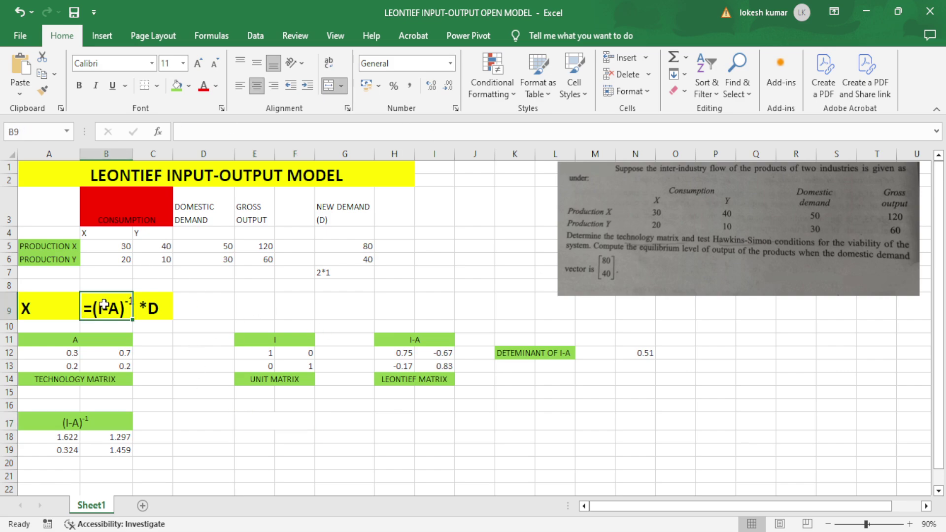
drag(233, 133, 199, 132)
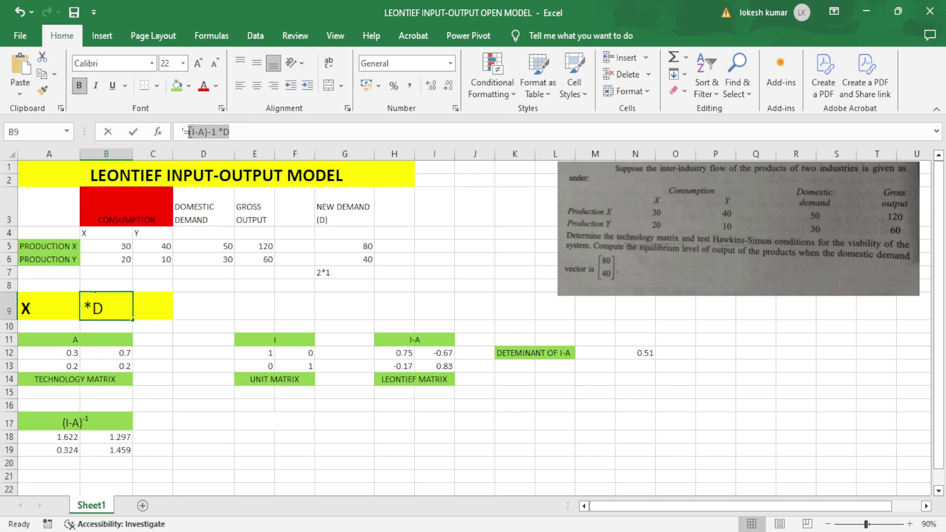
click(94, 417)
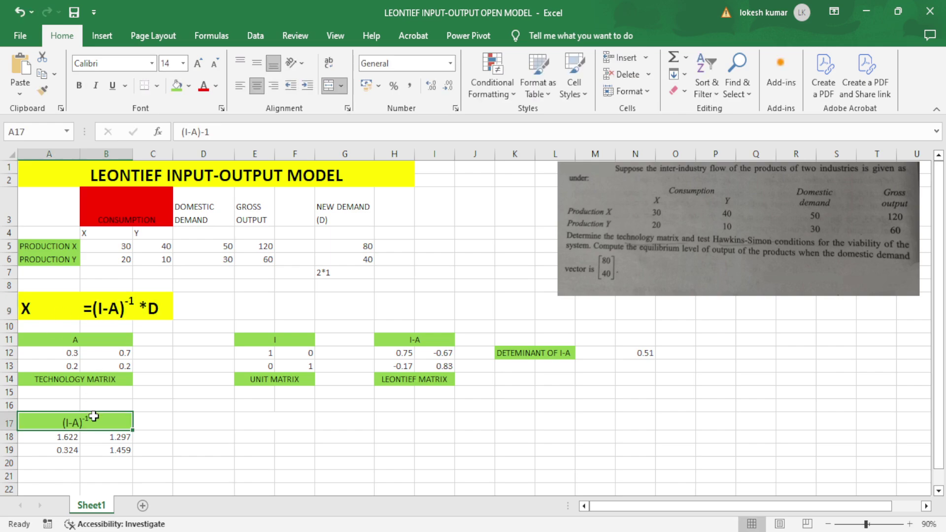
key(ctrl+c)
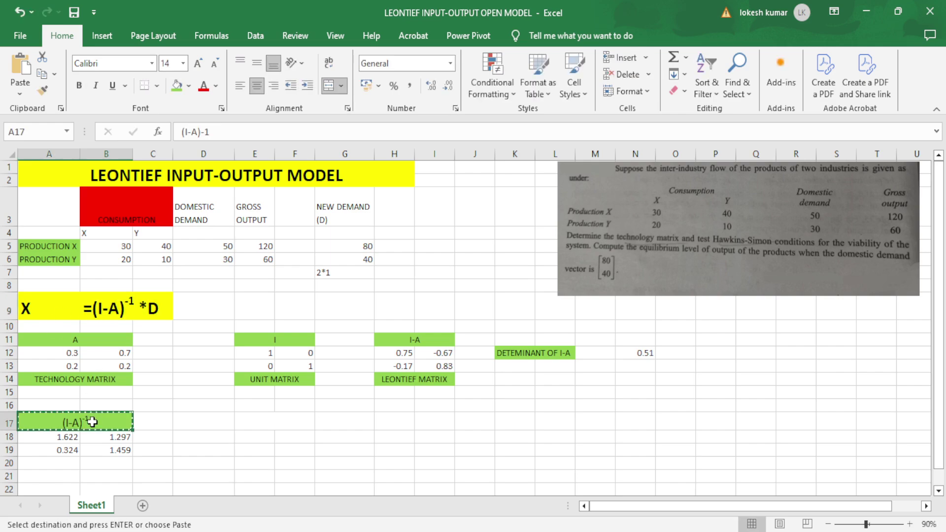
click(253, 418)
key(ctrl+v)
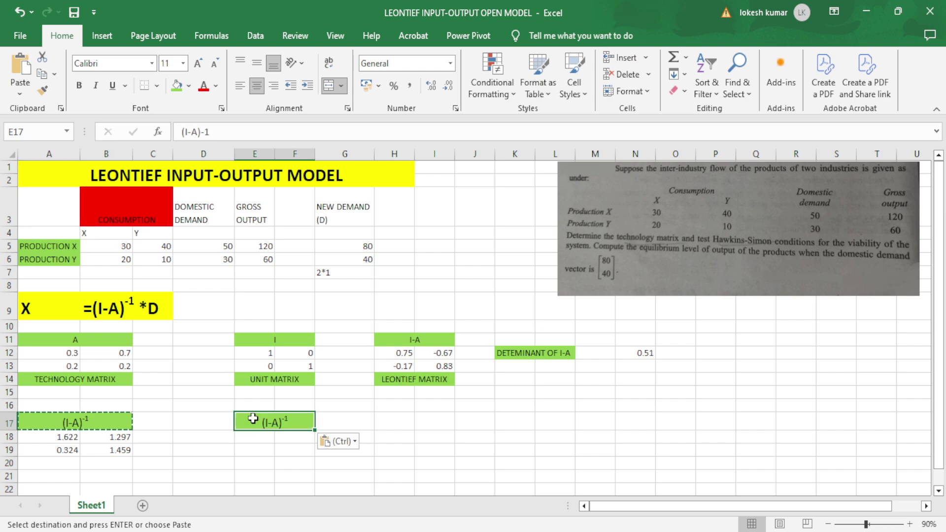
click(289, 421)
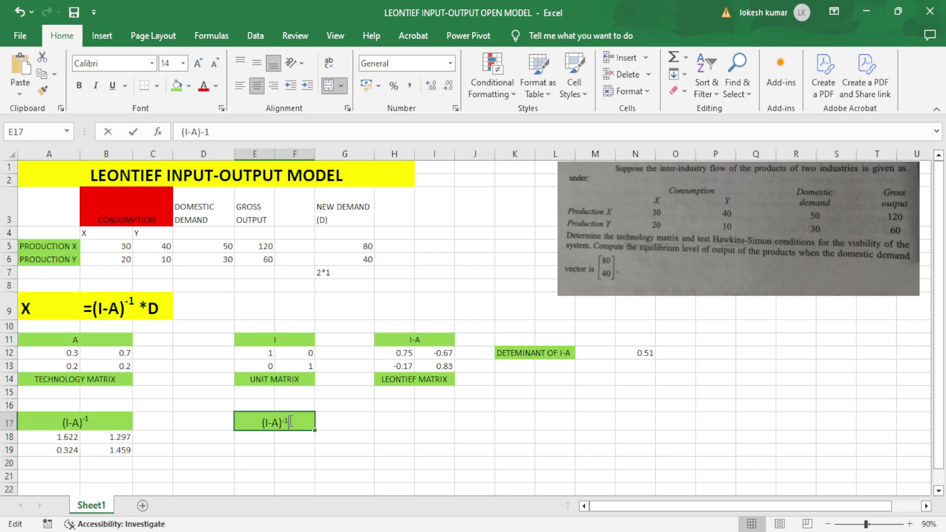
double_click(290, 421)
text(*)
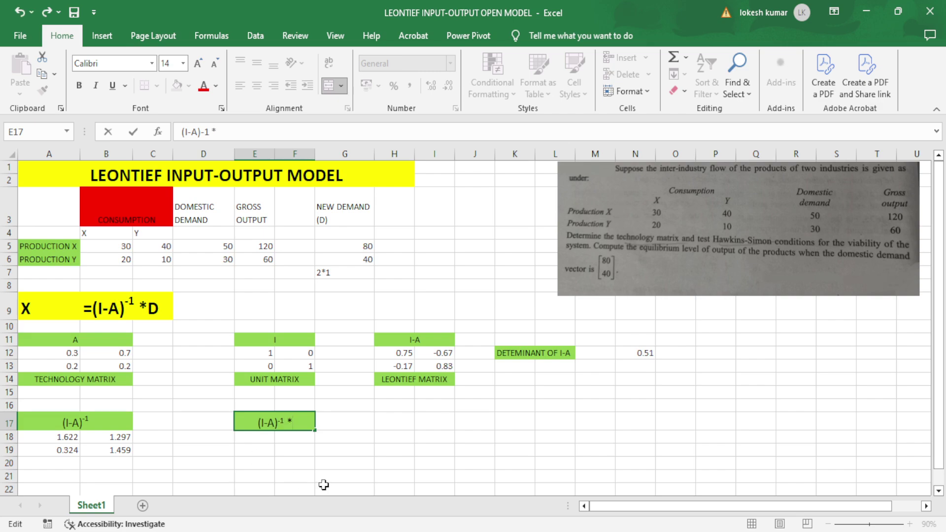
text(D)
click(255, 439)
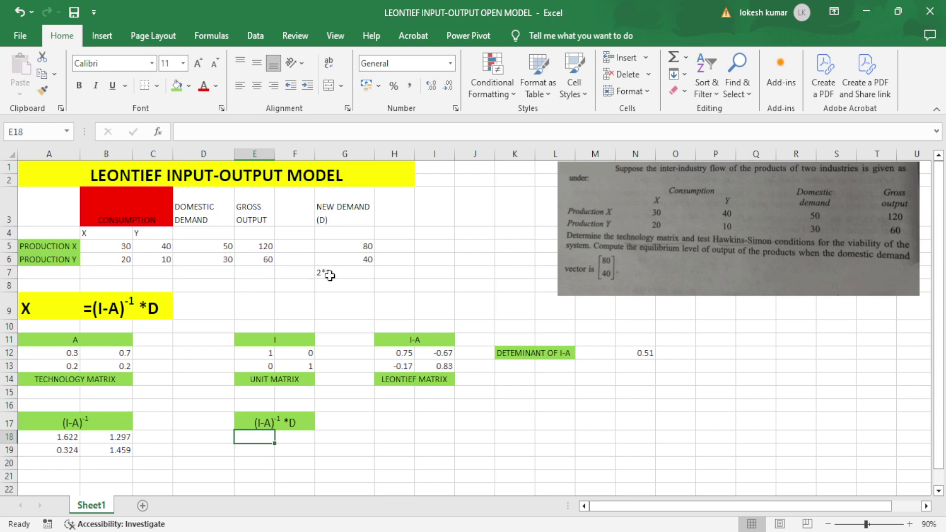
Label the matrix dimensions as plain text, with 2*2 in C17 and 2*1 in G17.
click(151, 424)
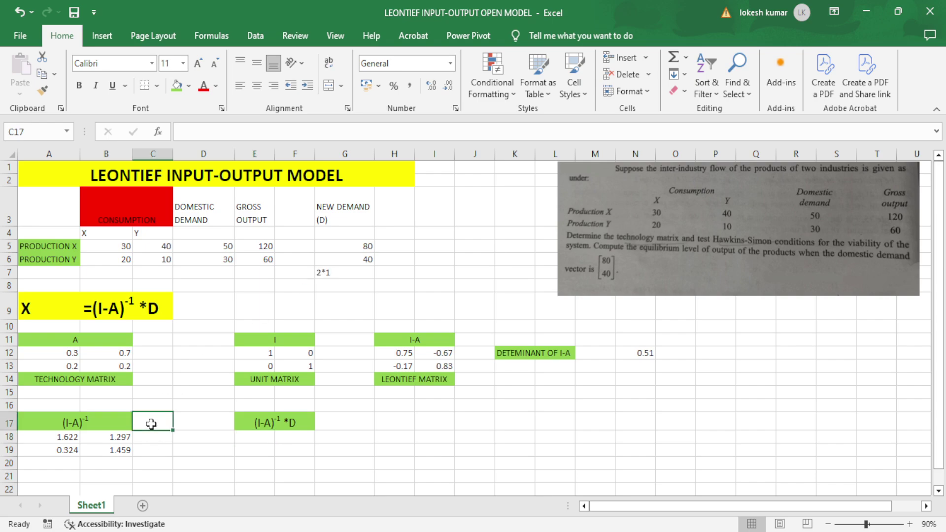
text(=)
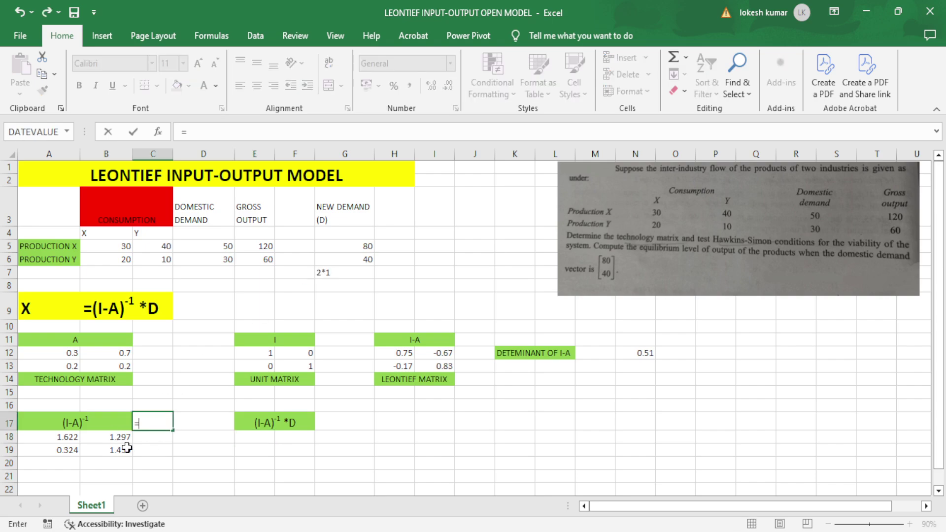
text(2*2)
click(330, 423)
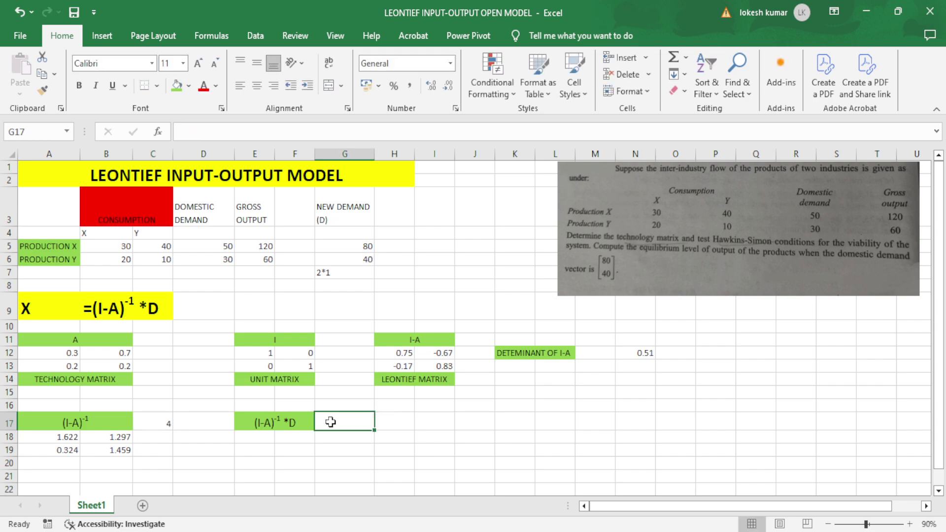
click(164, 424)
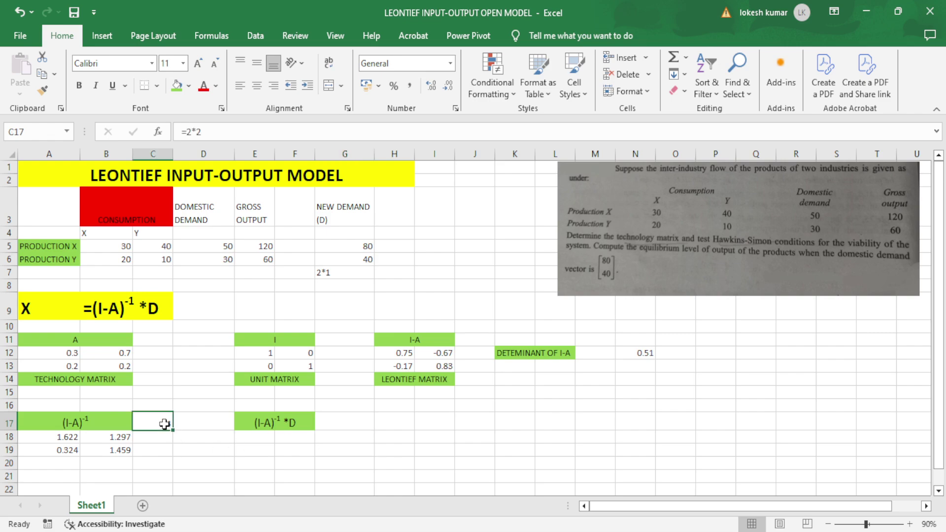
click(190, 131)
key(BackSpace)
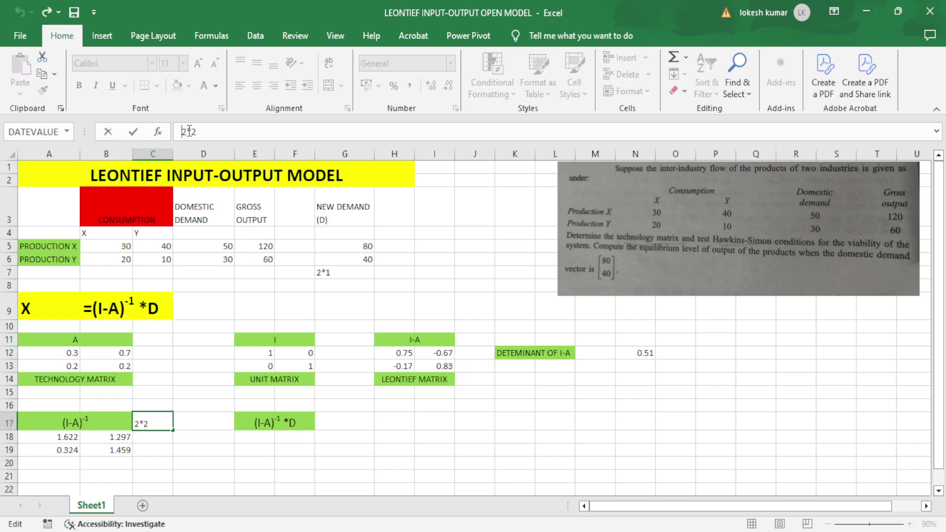
click(347, 424)
text(2*1)
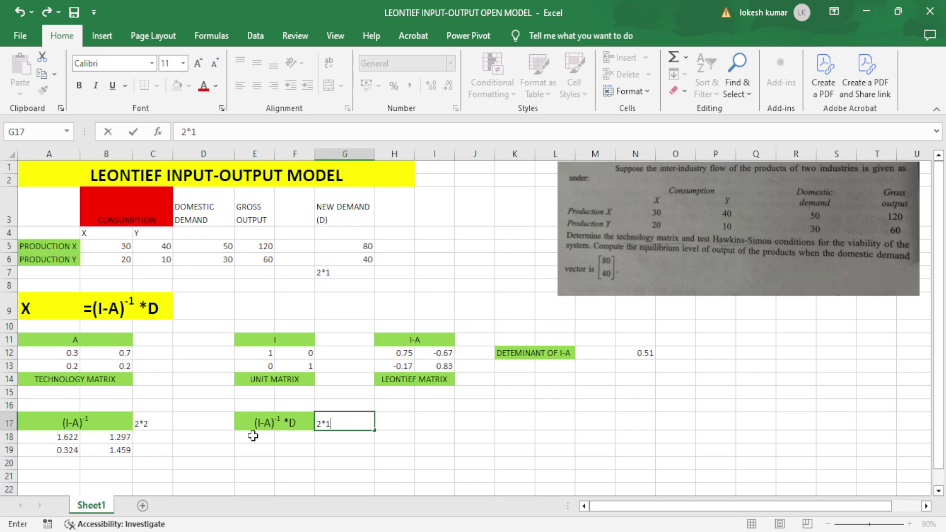
Multiply the inverse matrix by the new demand vector in E18:E19 with the array formula =MMULT(A18:B19,G5:G6).
drag(271, 436, 269, 449)
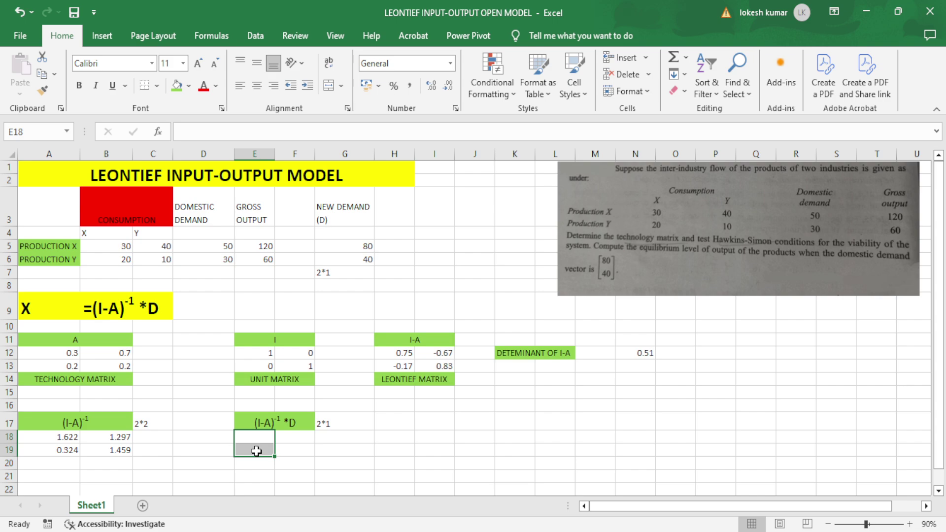
text(=)
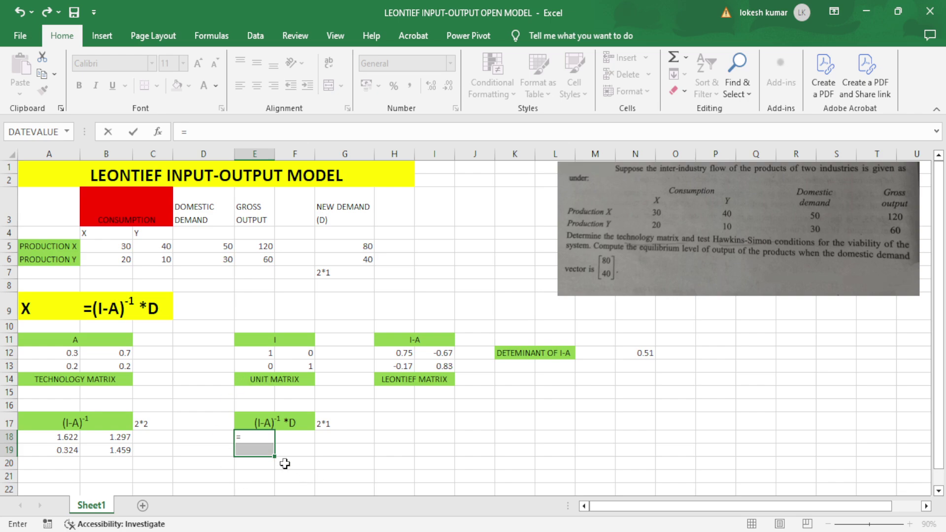
text(MM)
text(ULT()
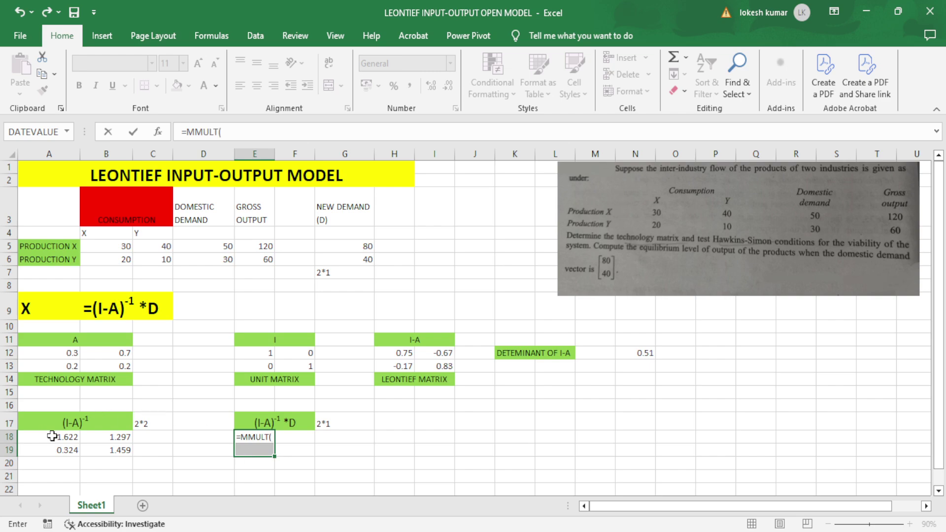
drag(52, 436, 110, 451)
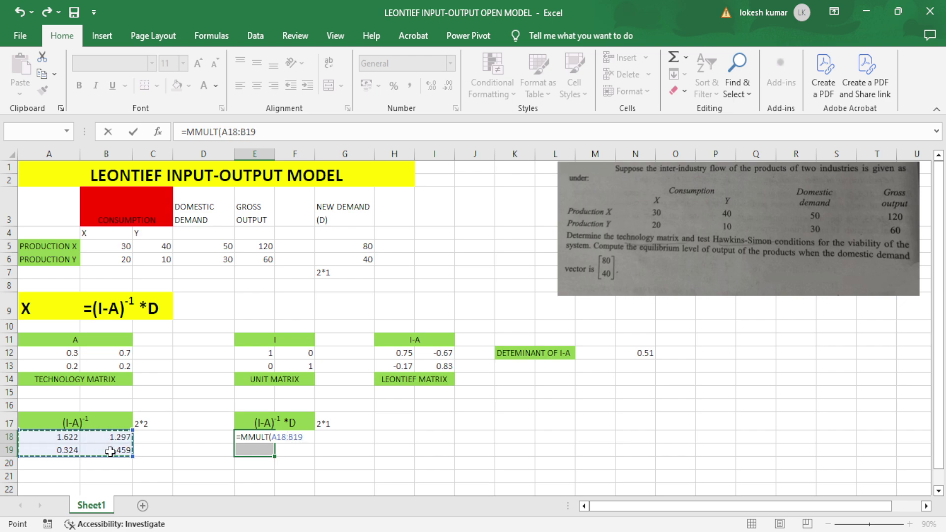
text(,)
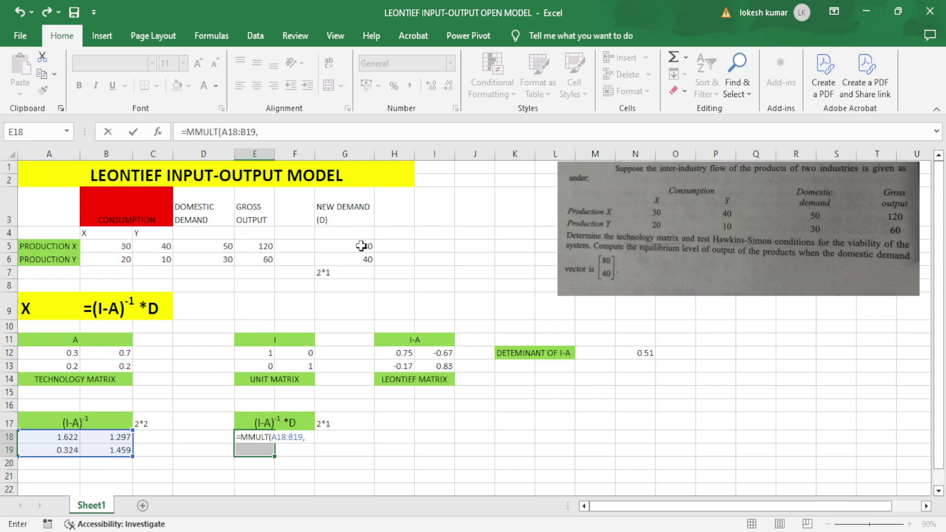
drag(361, 246, 365, 259)
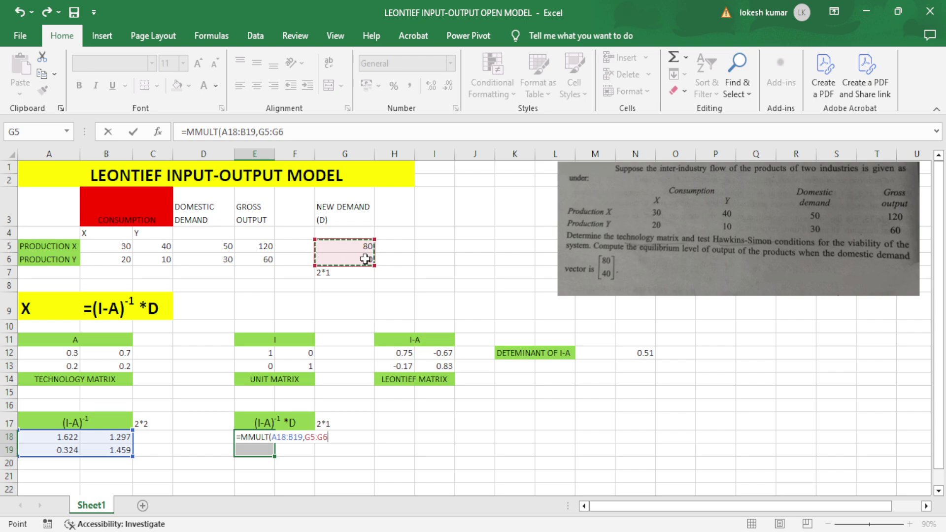
text())
key(ctrl+shift+Return)
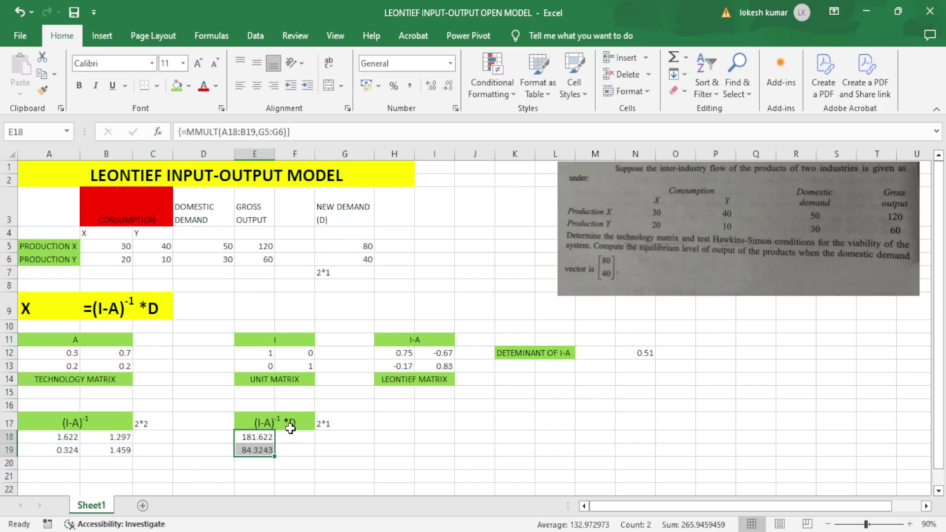
Merge and centre cells F18:G19 and enter the label NEW GROSS OUTPUT.
drag(297, 438, 337, 451)
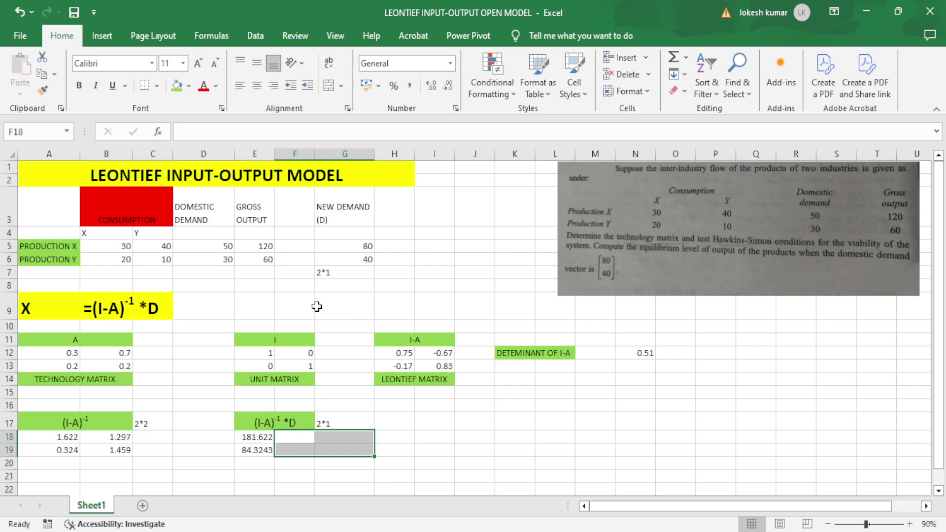
click(328, 86)
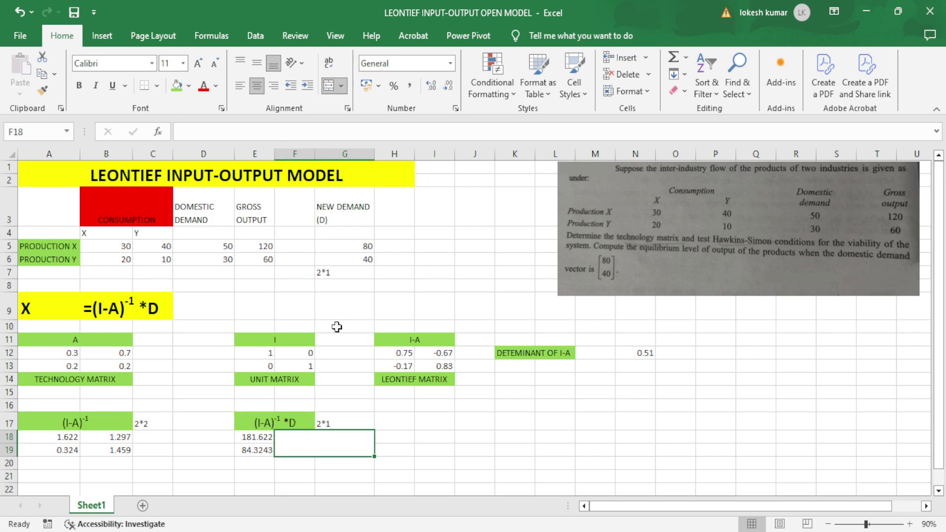
double_click(310, 446)
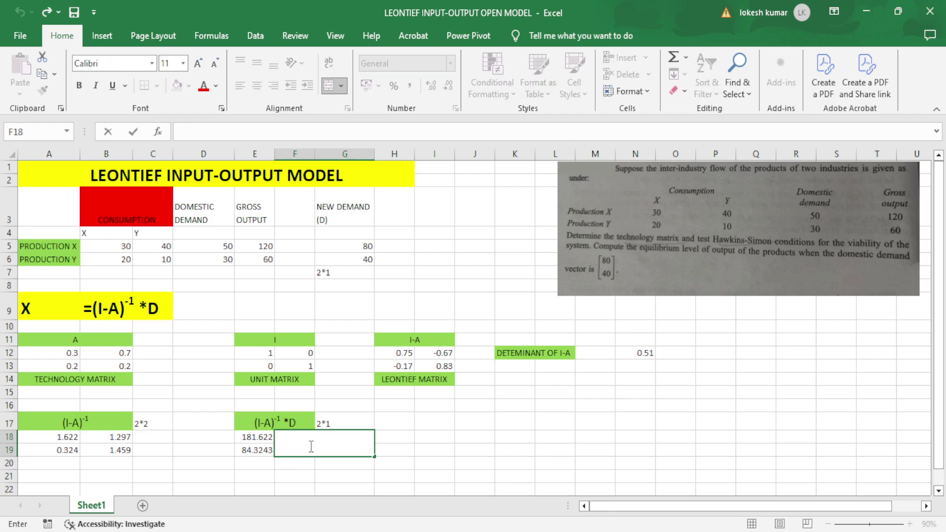
text(GR)
text(OSS OUTPUT)
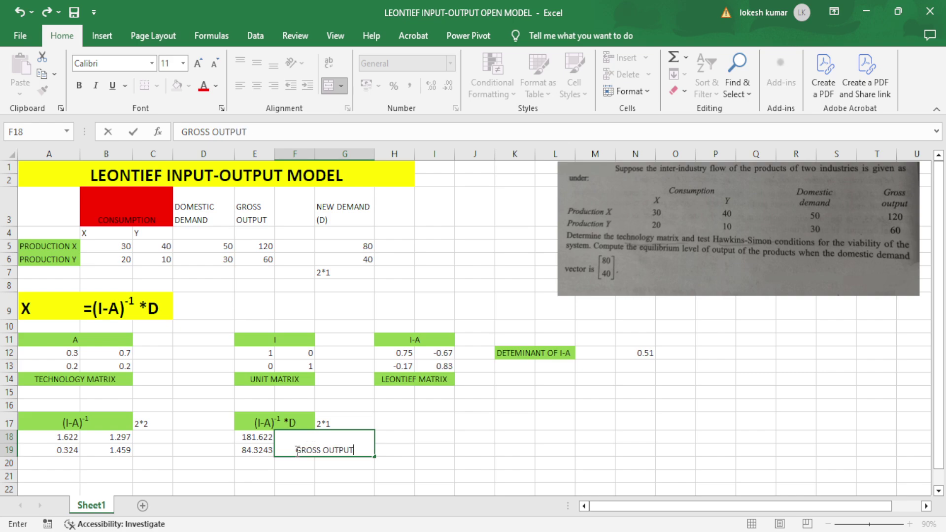
click(295, 450)
text(NEW)
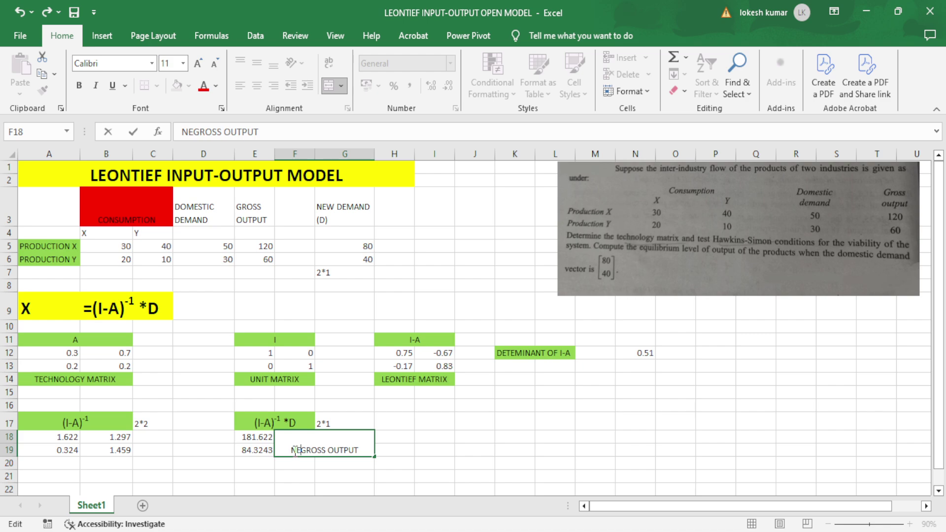
key(ctrl+Return)
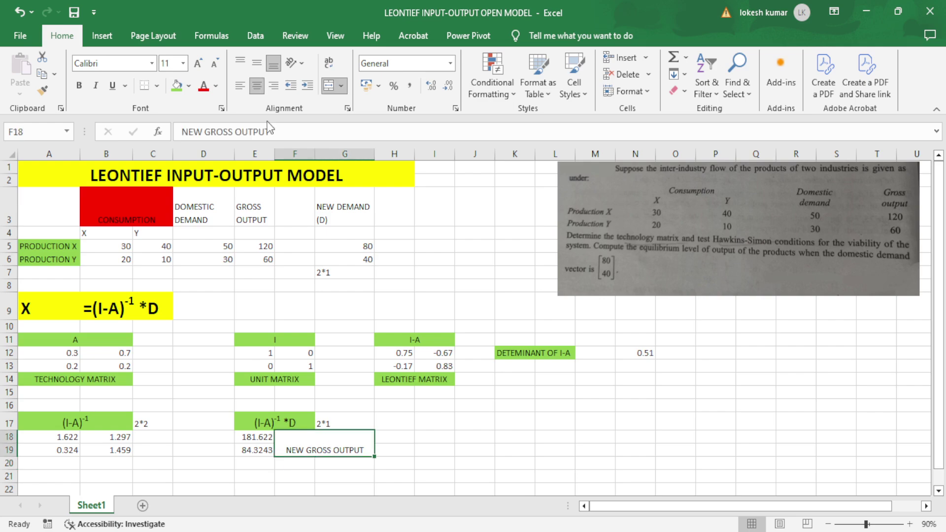
Format the NEW GROSS OUTPUT label with a green fill, bold text and middle vertical alignment.
click(175, 90)
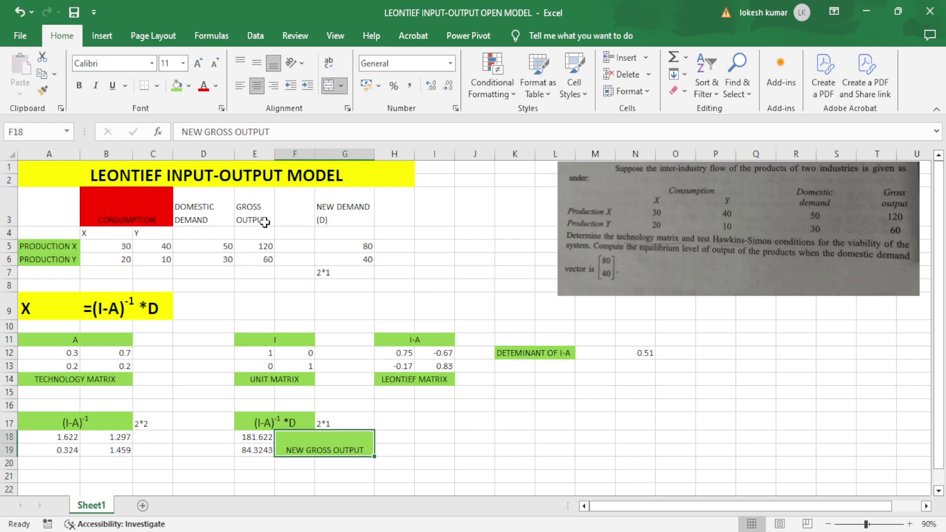
click(80, 87)
click(256, 65)
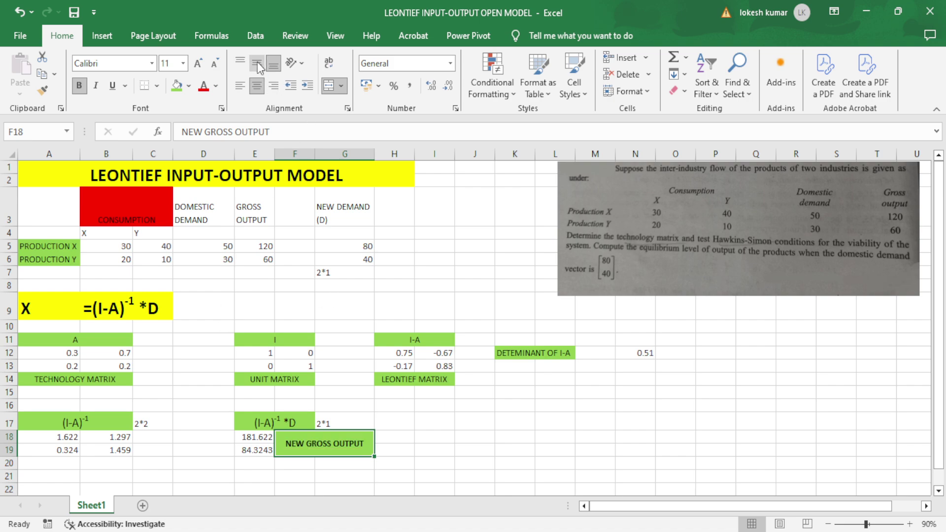
click(484, 442)
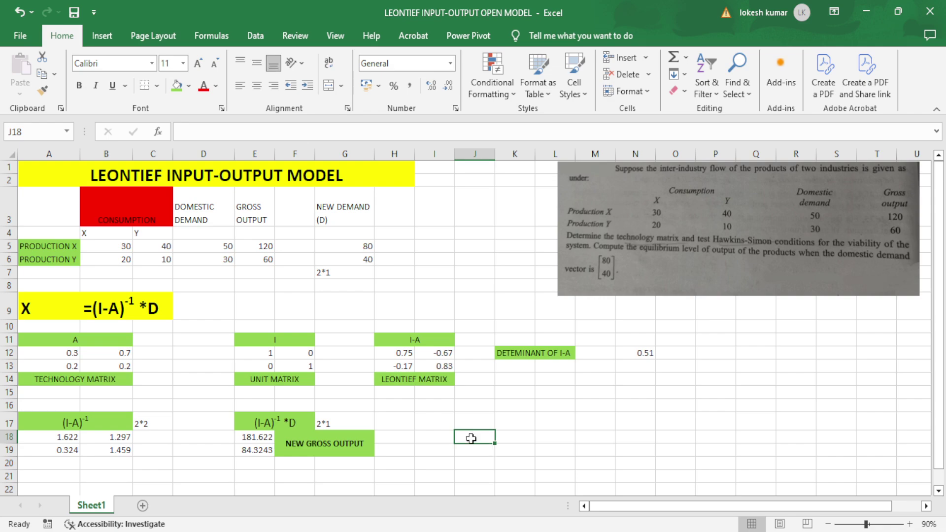